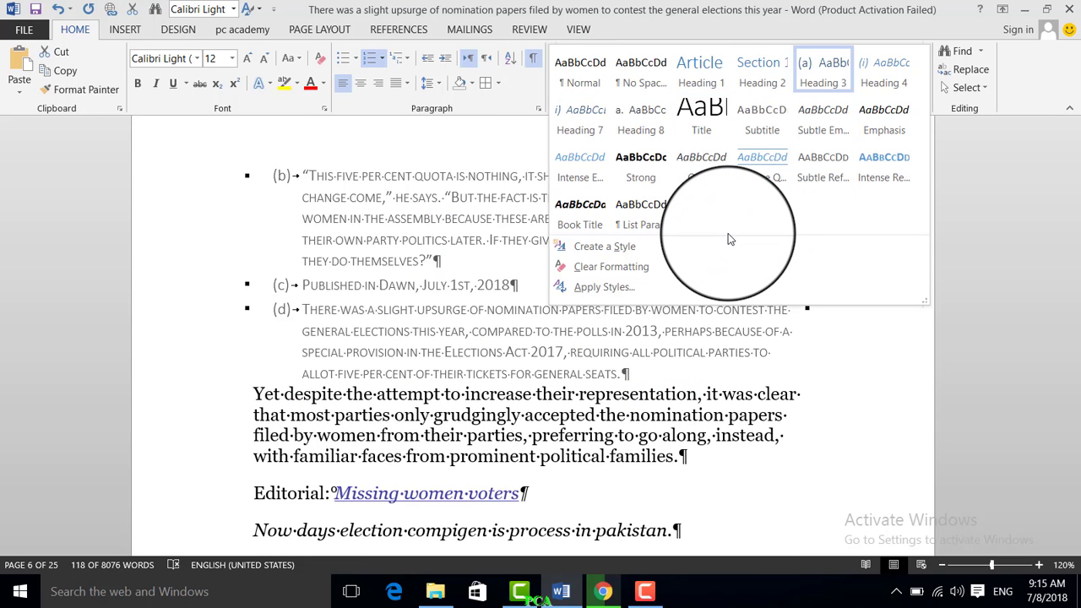
Step: Create a new style named pca14 from the formatting of the selected list paragraphs
left_click(653, 246)
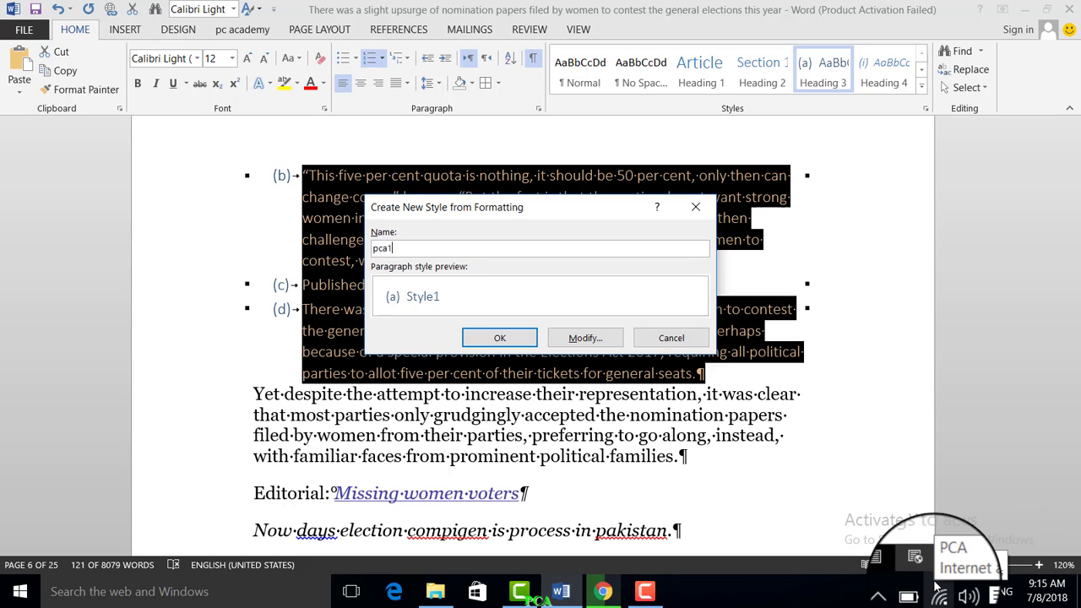
left_click(500, 339)
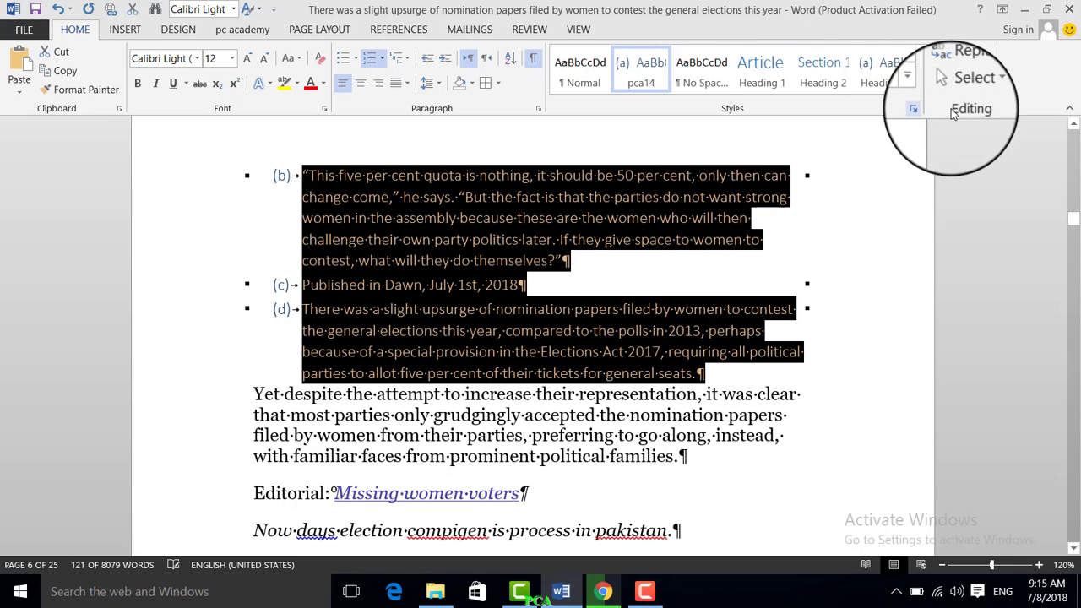
Step: Start another new style from the selected paragraphs, open its full formatting options and choose Paragraph as the style type
left_click(922, 85)
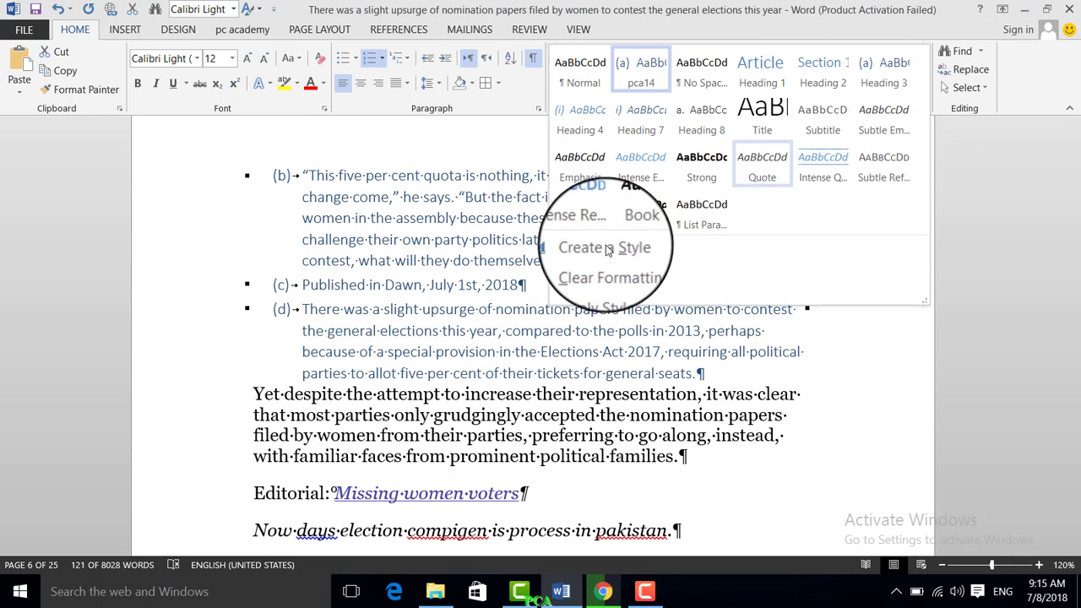
left_click(591, 245)
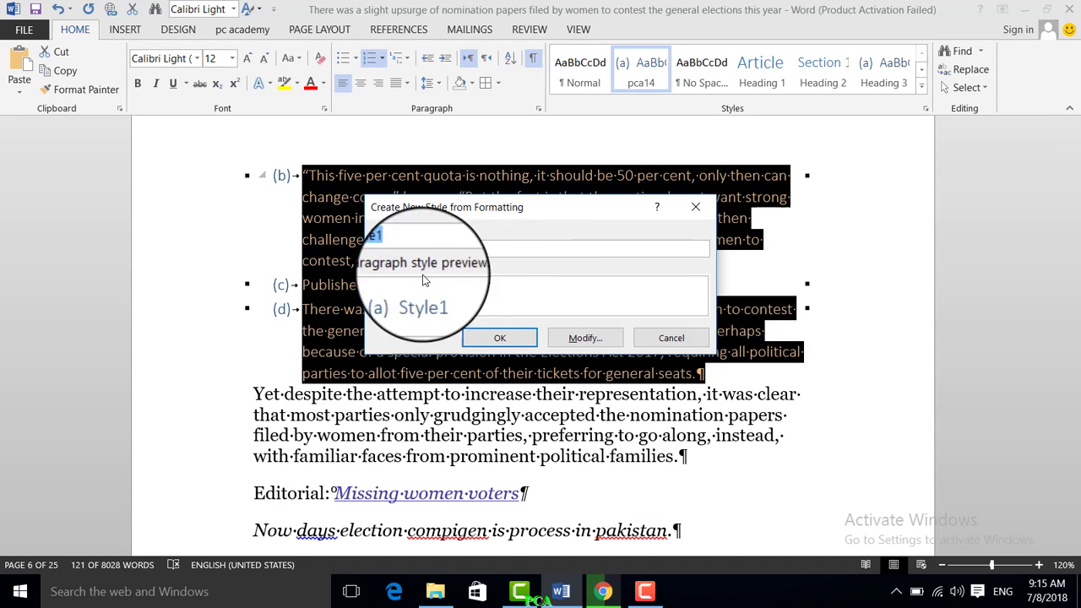
left_click(586, 340)
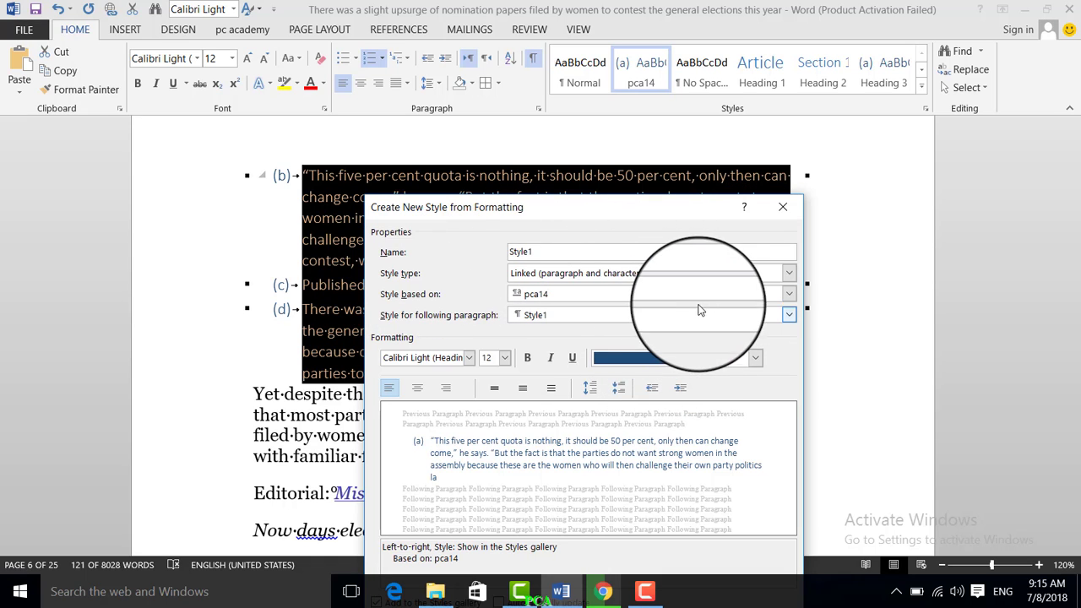
left_click(789, 272)
left_click(597, 290)
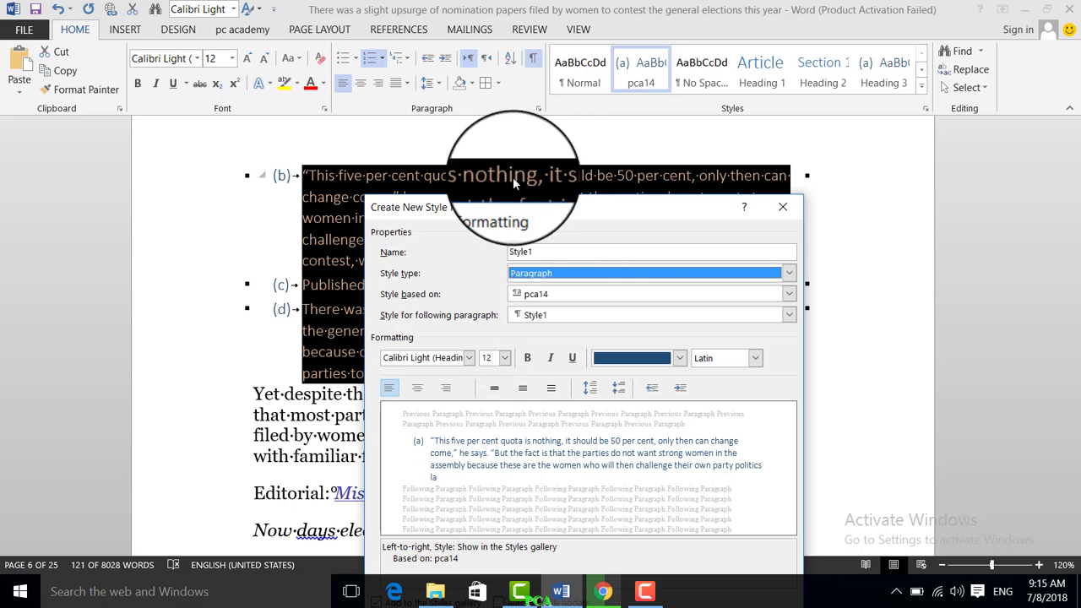
Step: Try the Character, Linked (paragraph and character), Table and List style types in turn for the new style
left_click_drag(536, 208, 400, 60)
left_click(629, 114)
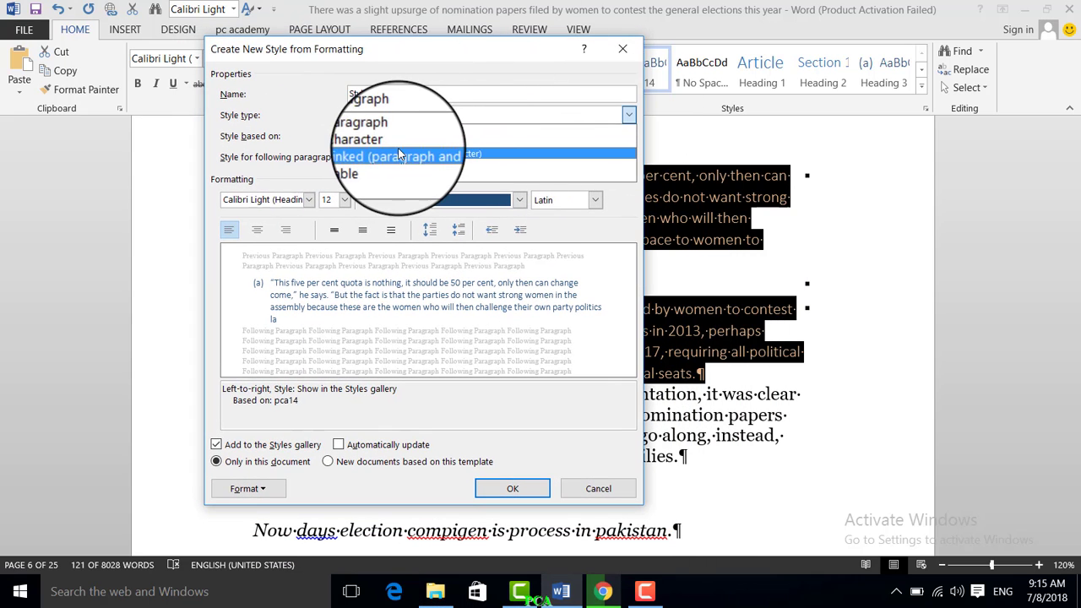
left_click(385, 139)
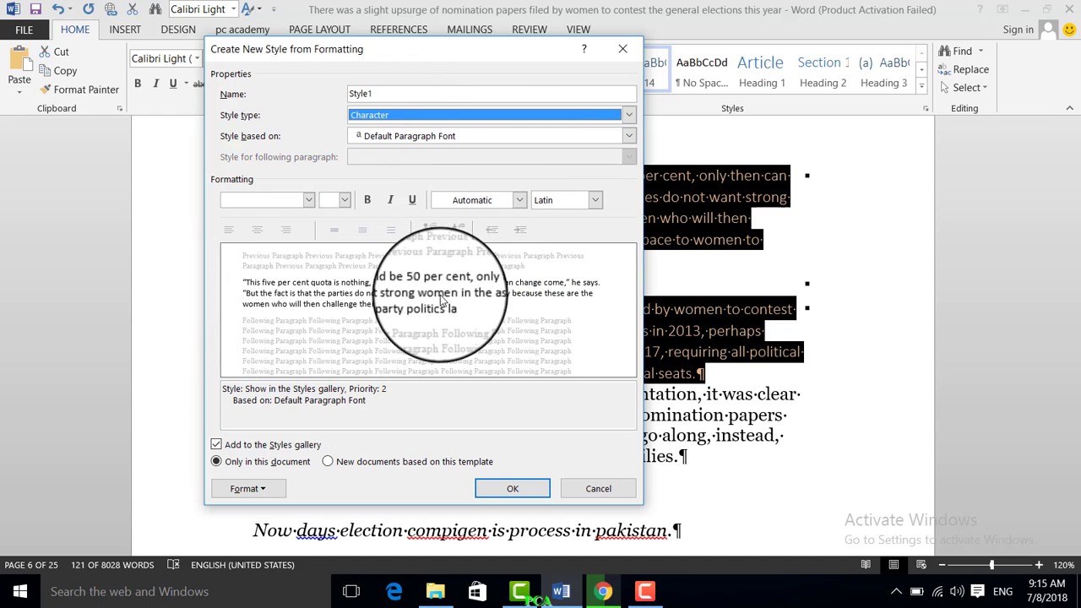
left_click(505, 118)
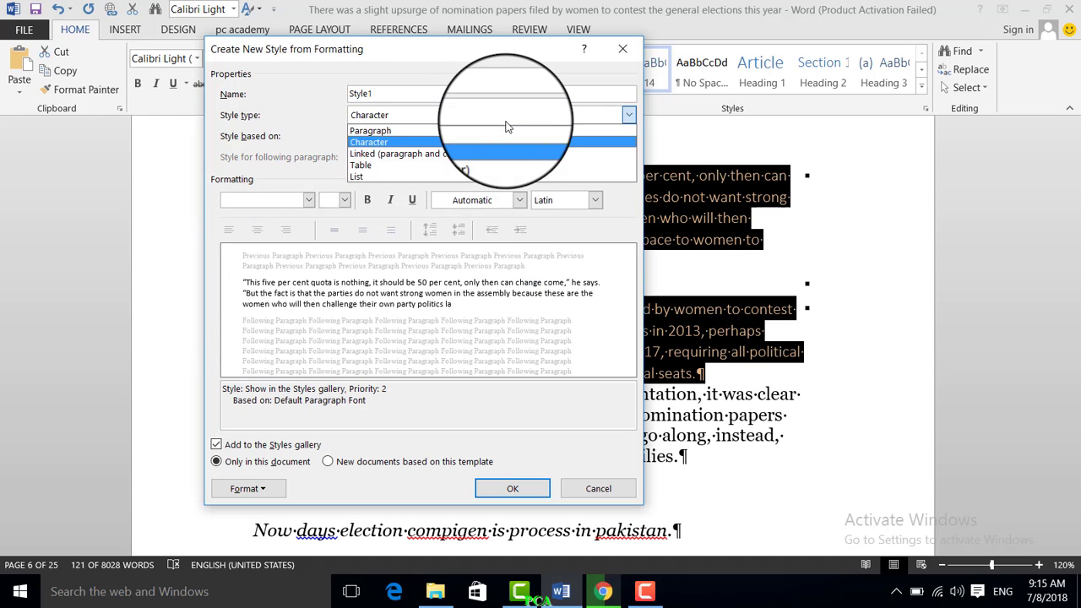
left_click(463, 156)
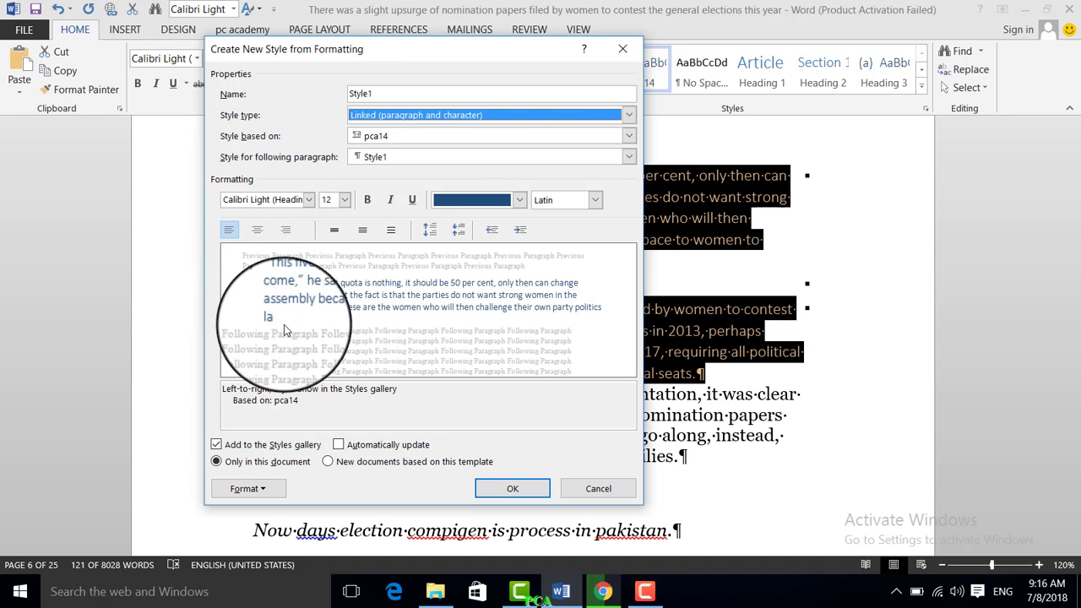
left_click(462, 114)
left_click(404, 168)
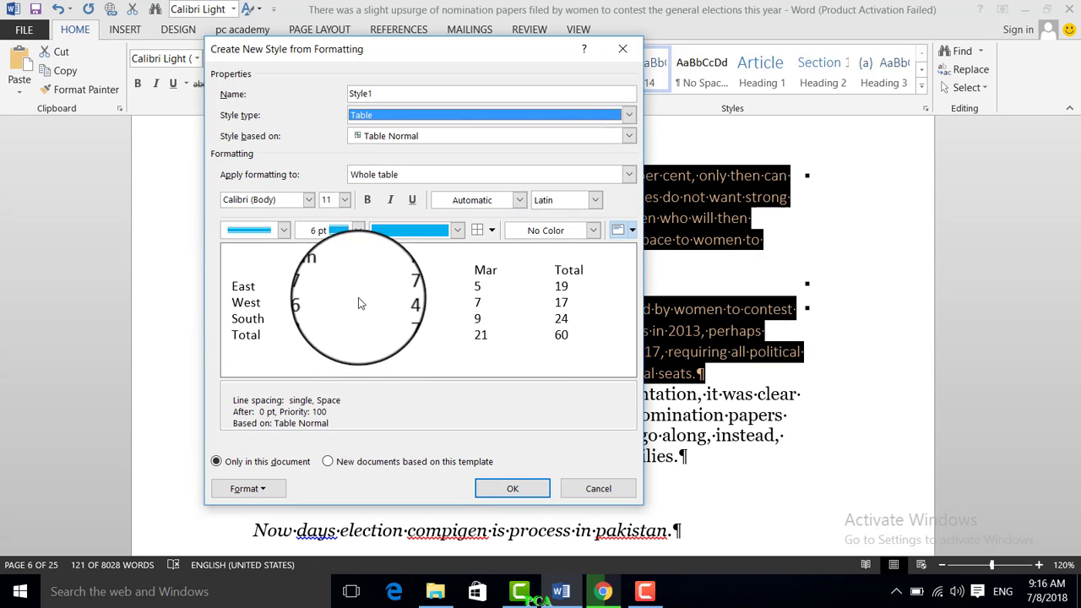
left_click(422, 115)
left_click(402, 178)
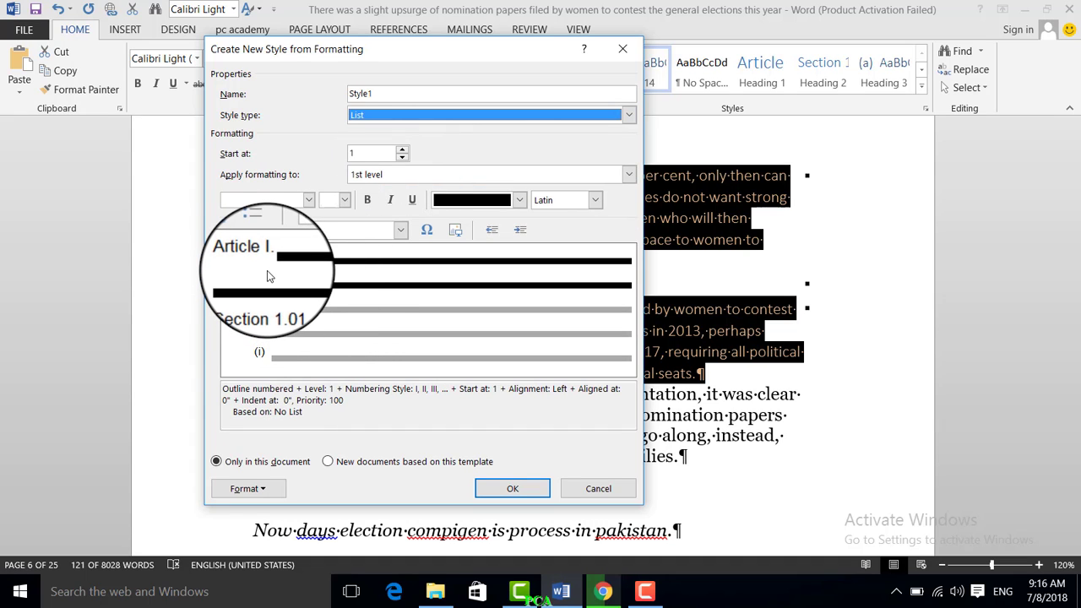
Step: Try starting the list style's first-level numbering at III
left_click(371, 117)
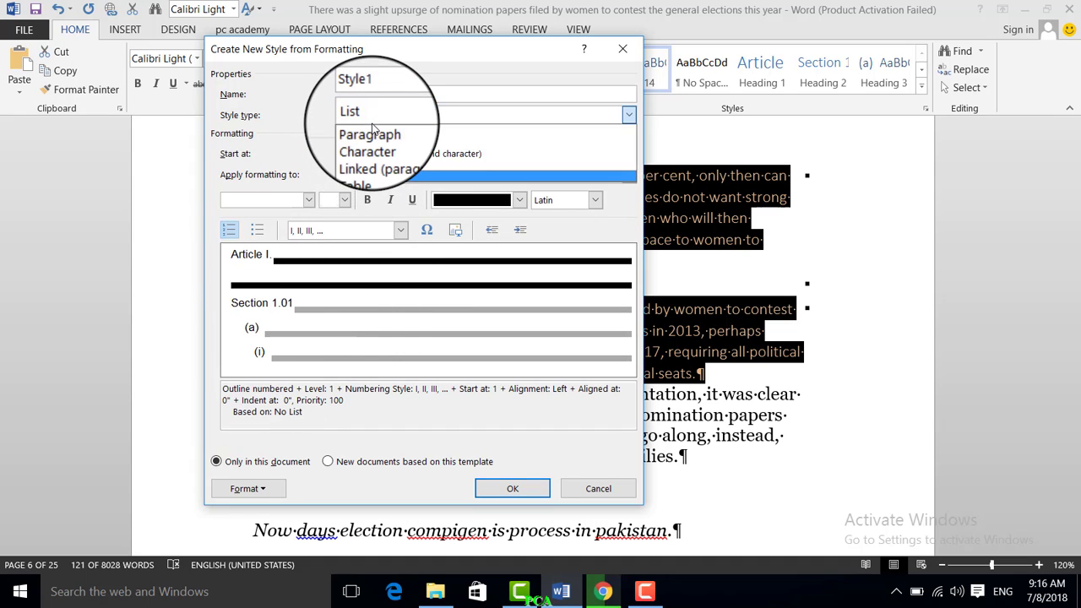
left_click(321, 116)
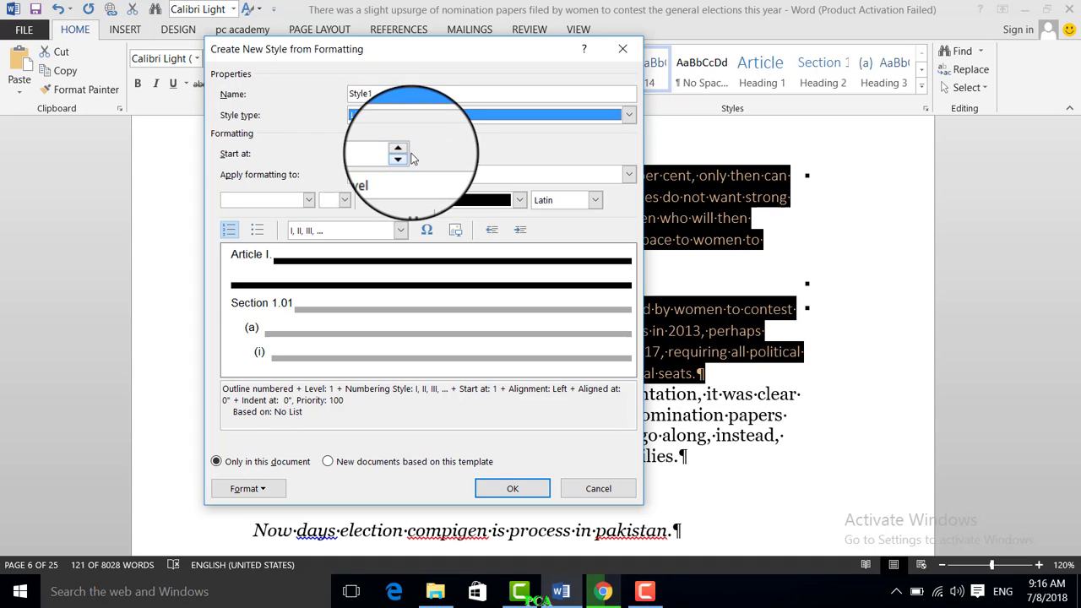
left_click(405, 150)
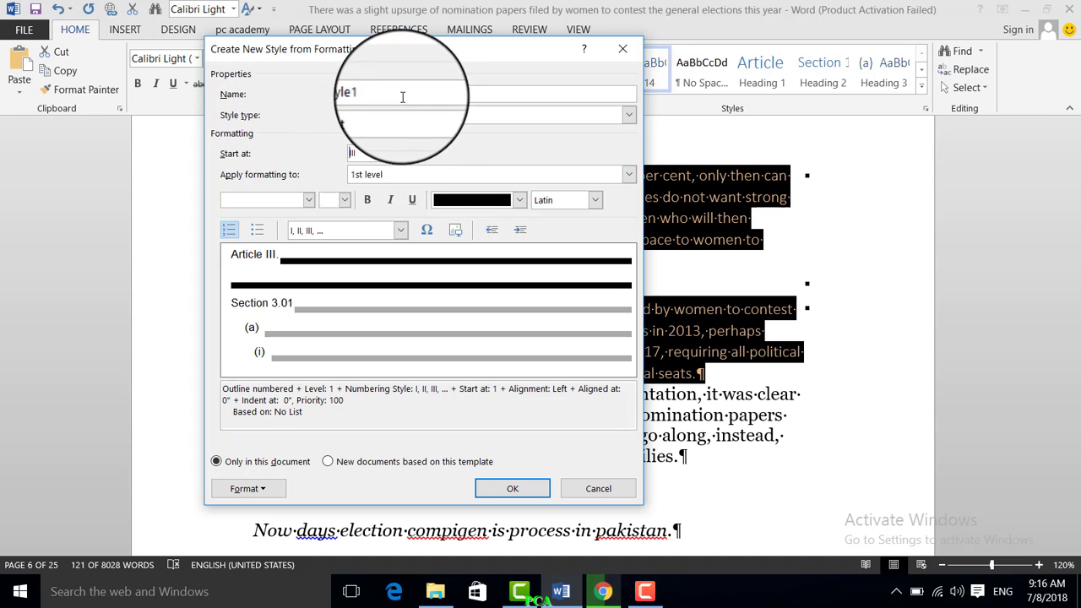
Step: Set the new style's type back to Paragraph
left_click(404, 116)
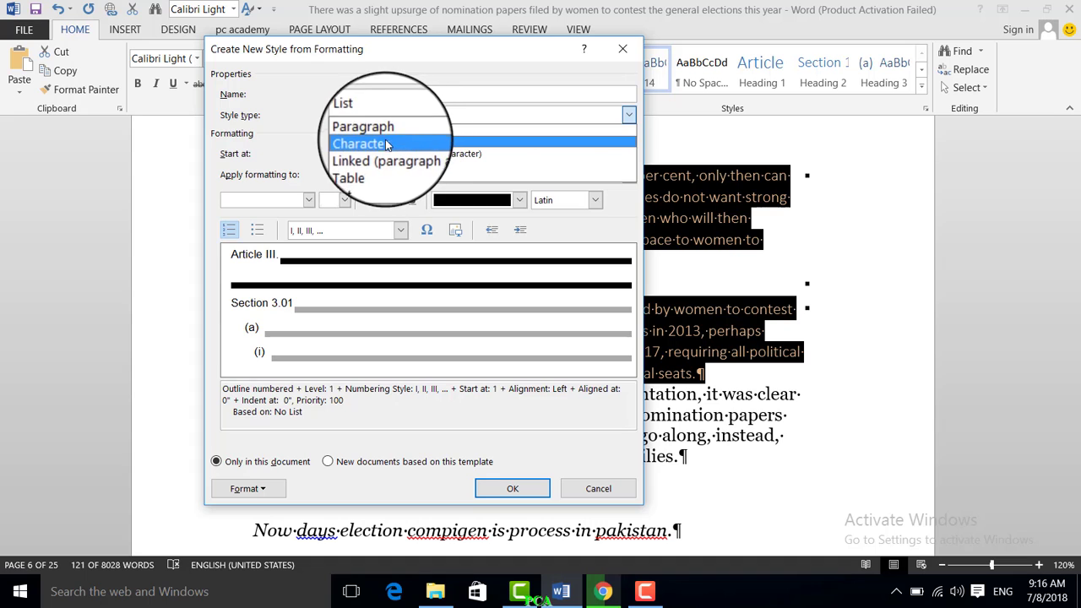
left_click(385, 139)
key("Up")
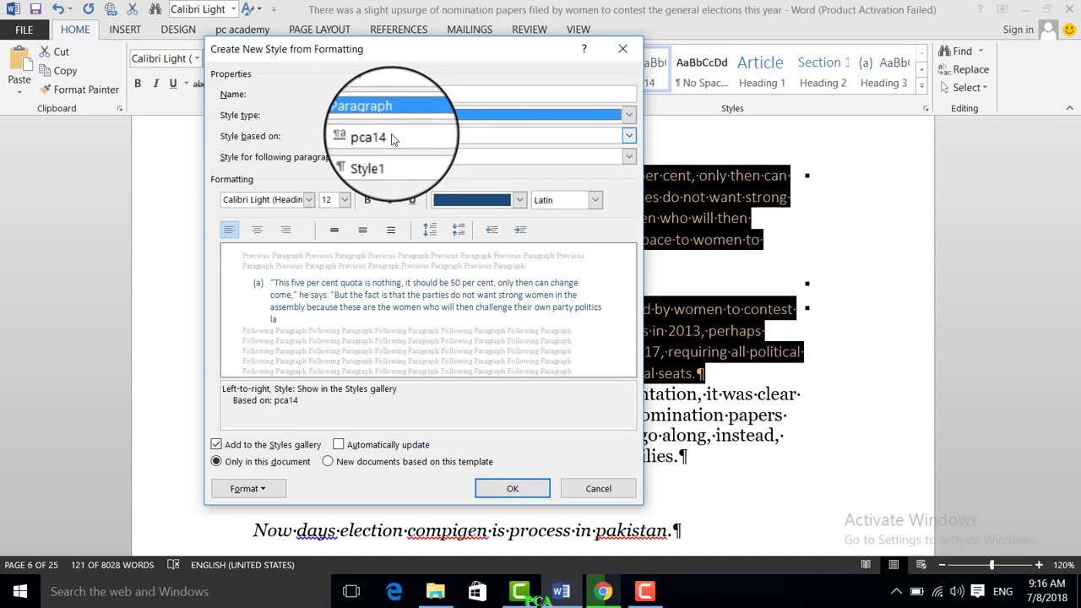
Step: Try Heading 2 as the base for the new style and settle on Heading 8
left_click(392, 137)
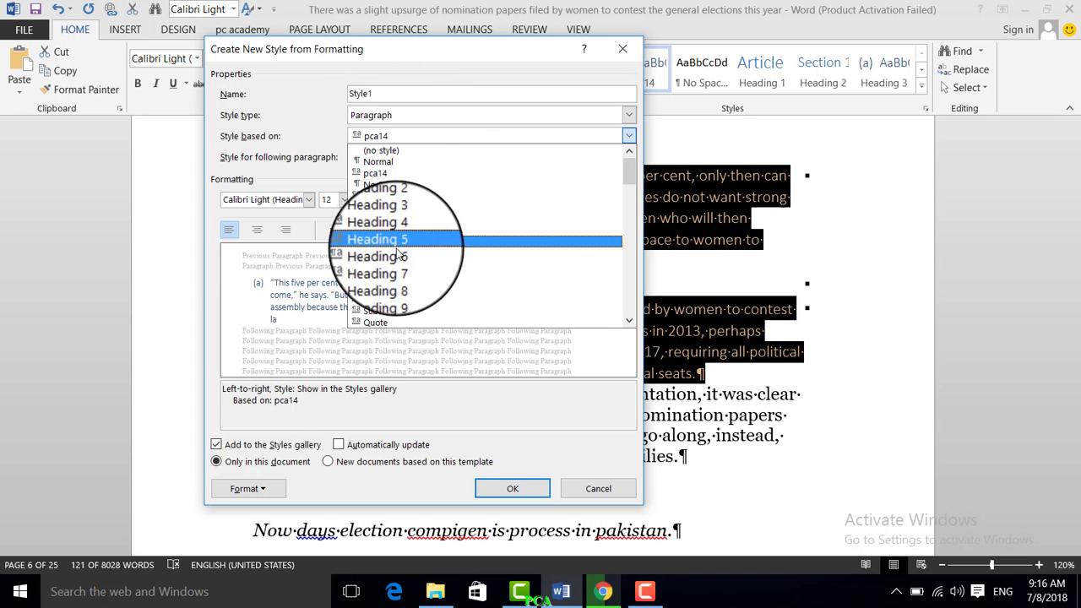
scroll(397, 253, "down", 1)
scroll(397, 257, "up", 1)
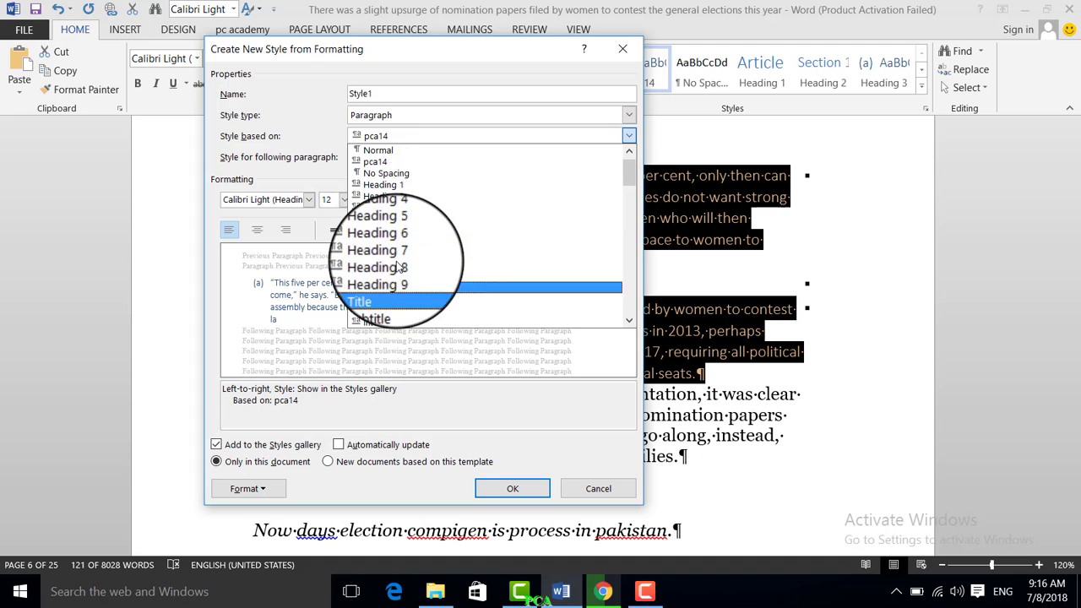
left_click(411, 216)
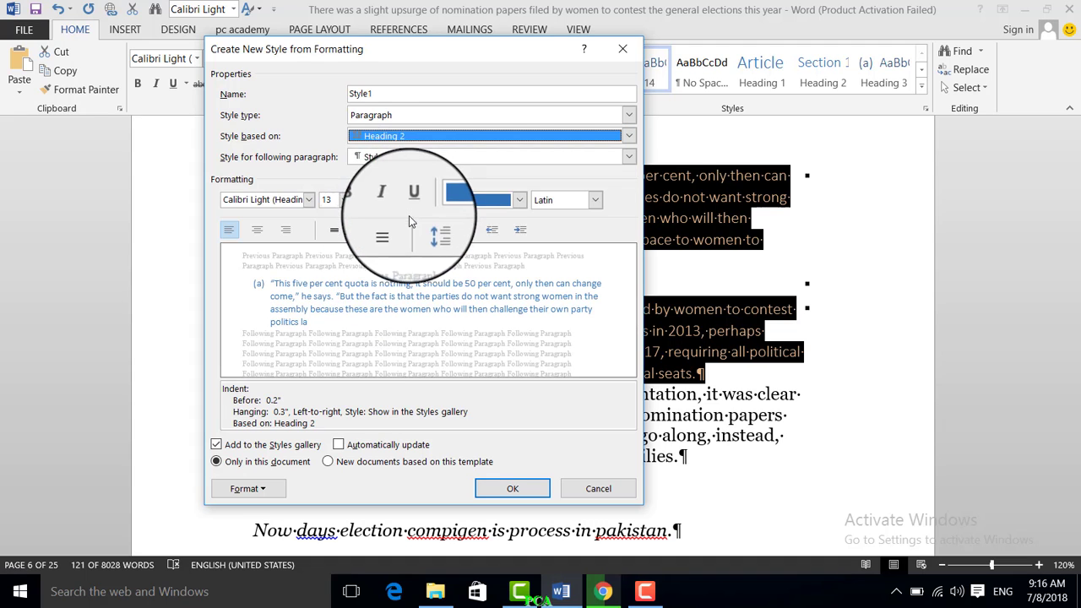
left_click(411, 138)
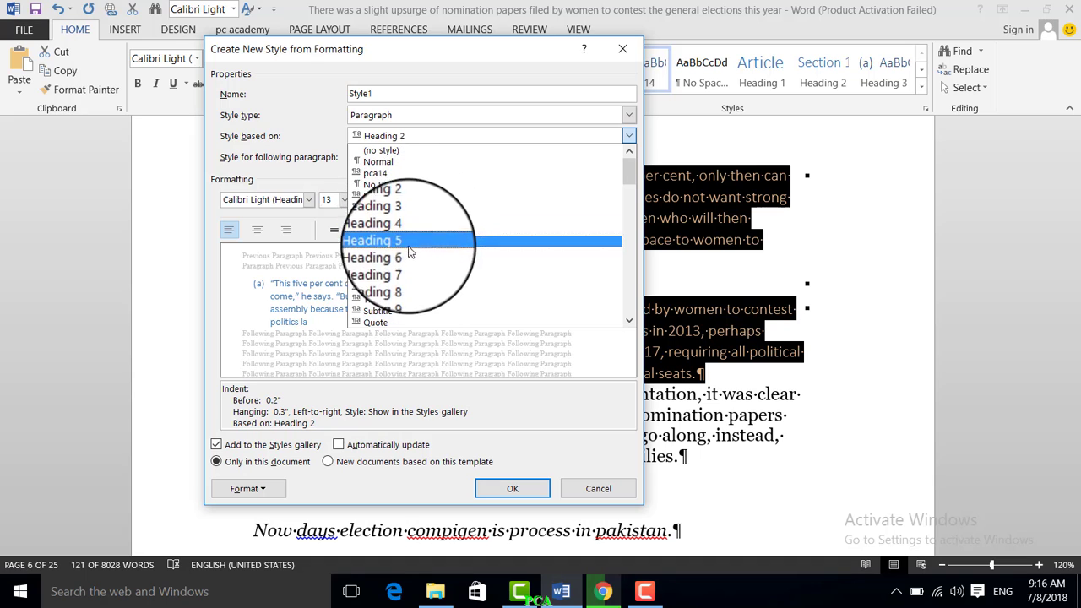
left_click(404, 278)
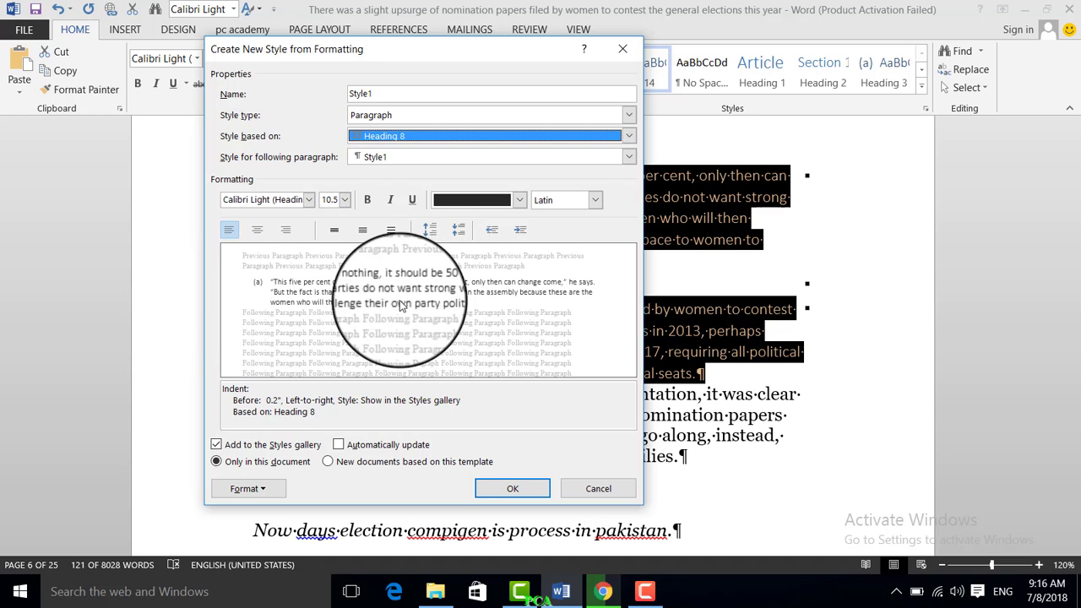
Step: Set the style for the following paragraph to Normal (Web)
left_click(404, 157)
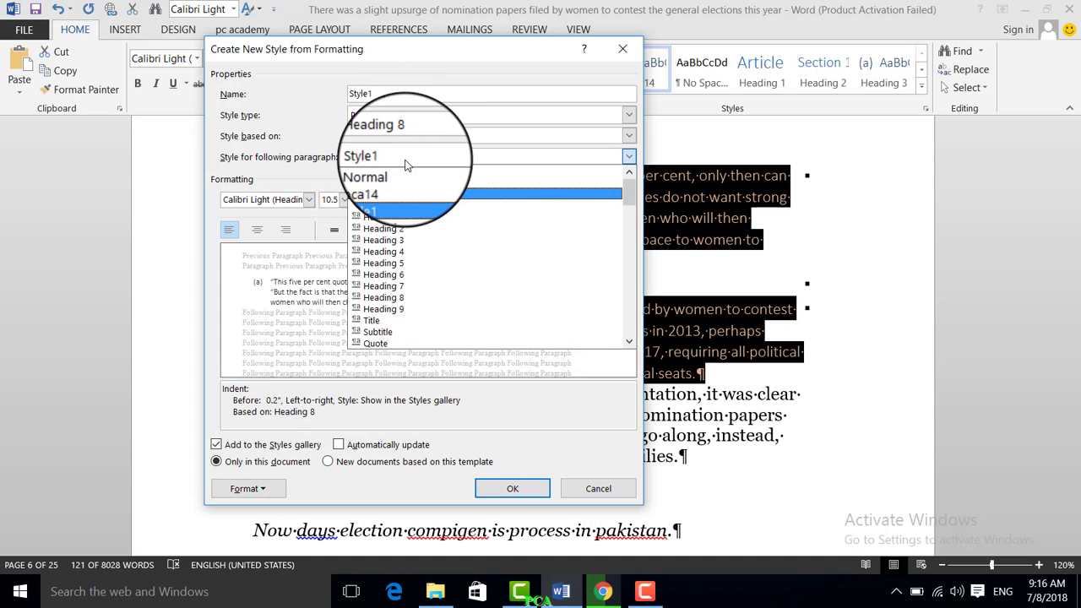
scroll(414, 250, "down", 2)
scroll(549, 228, "down", 2)
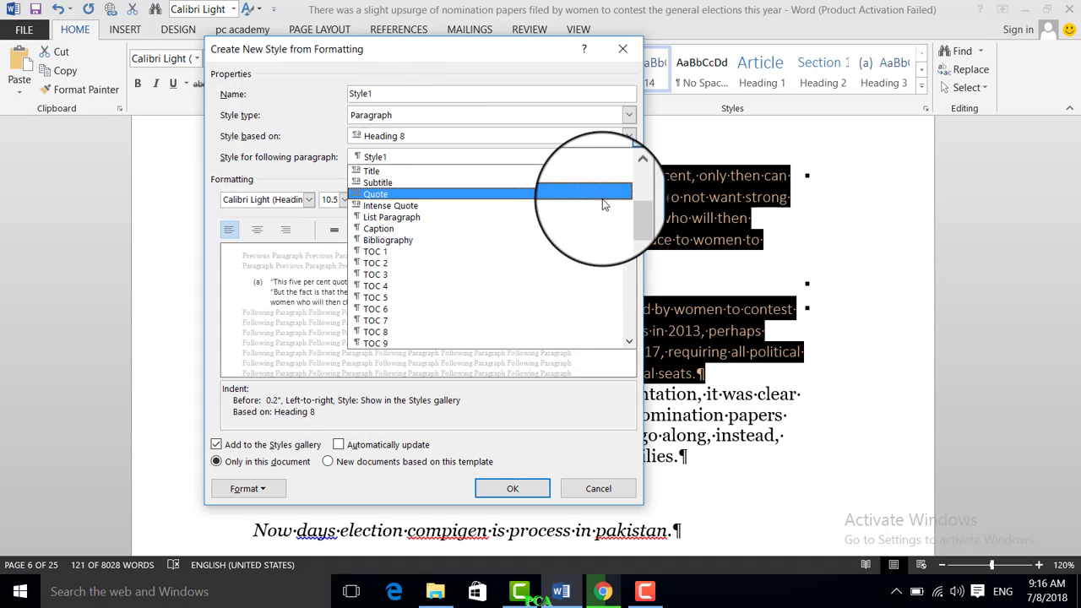
mouse_move(623, 208)
left_mouse_down()
mouse_move(635, 285)
mouse_move(447, 331)
left_mouse_up()
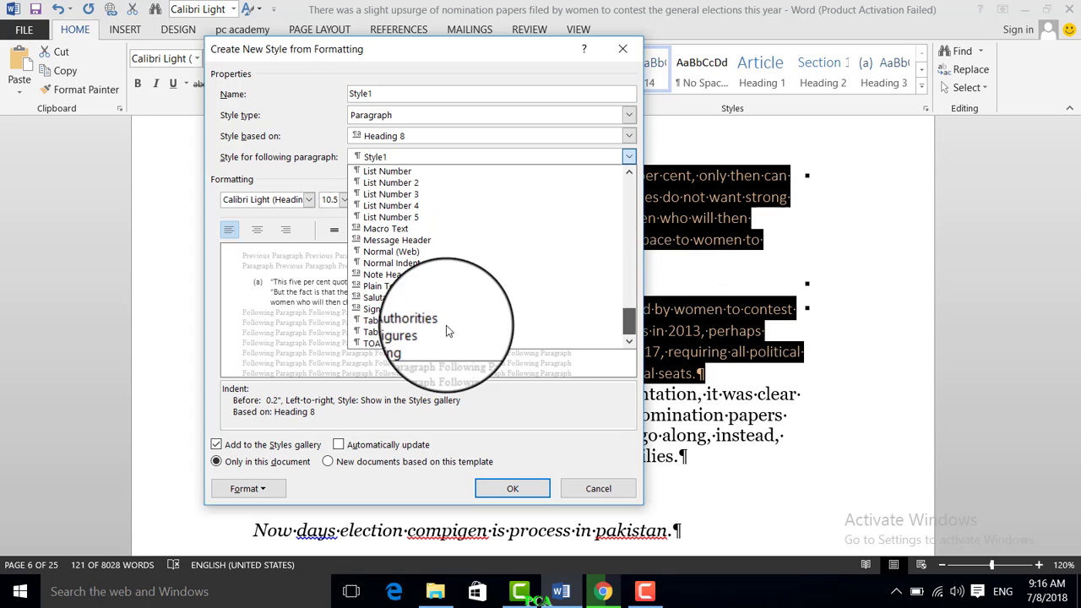
left_click(395, 252)
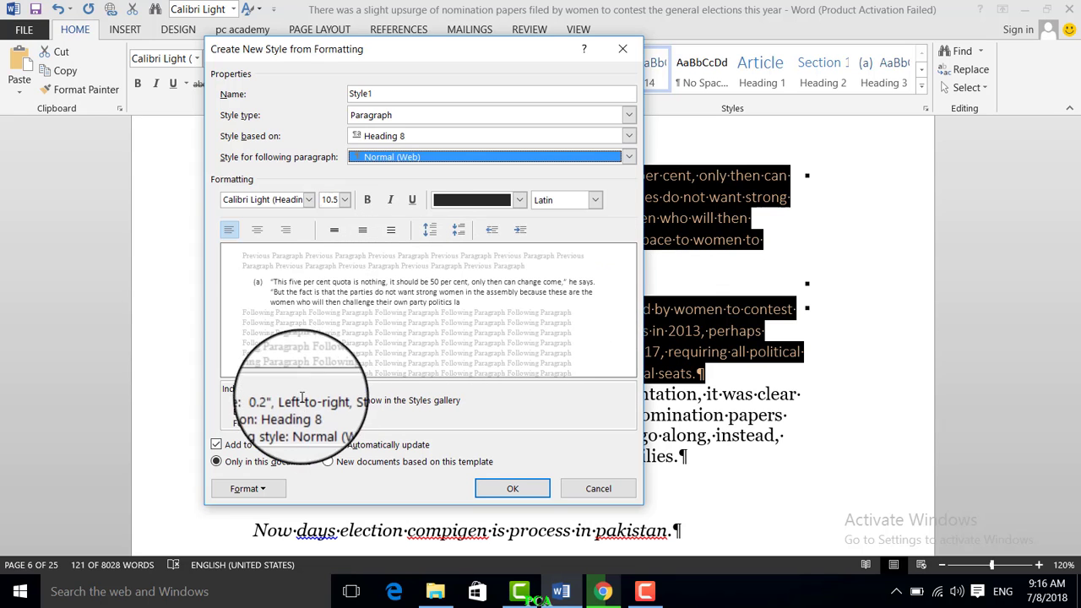
Step: Set the new style's font to Brush Script MT at size 22
left_click(309, 200)
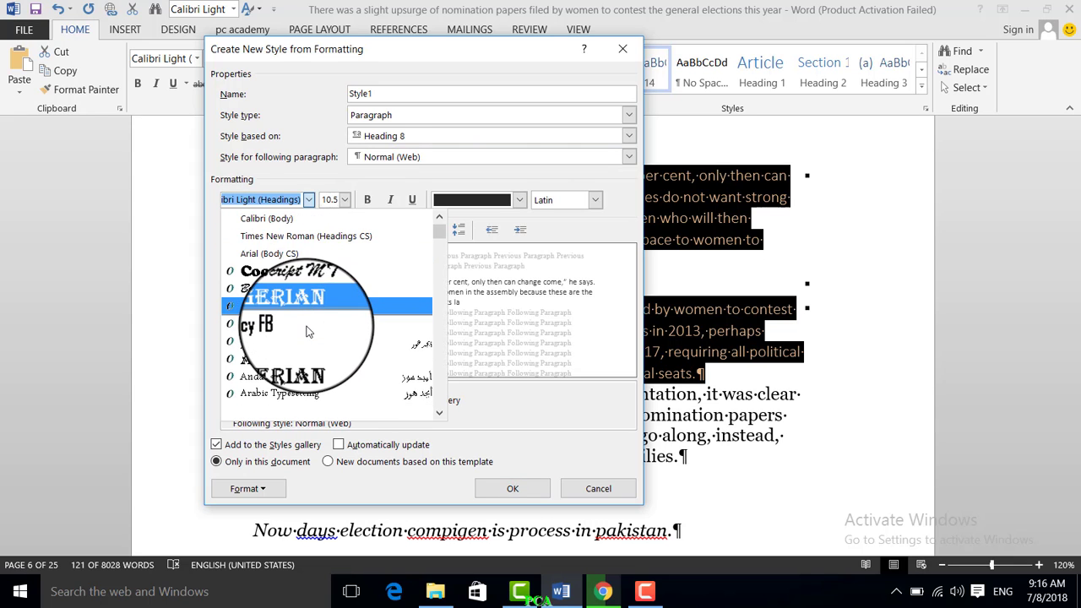
scroll(309, 331, "down", 2)
scroll(304, 342, "up", 1)
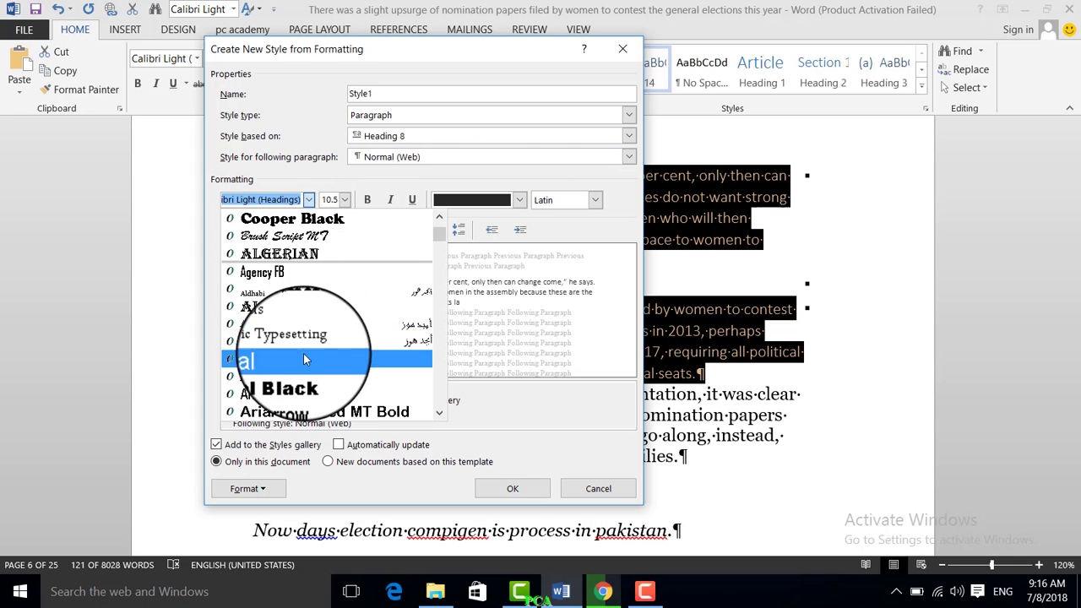
left_click(287, 253)
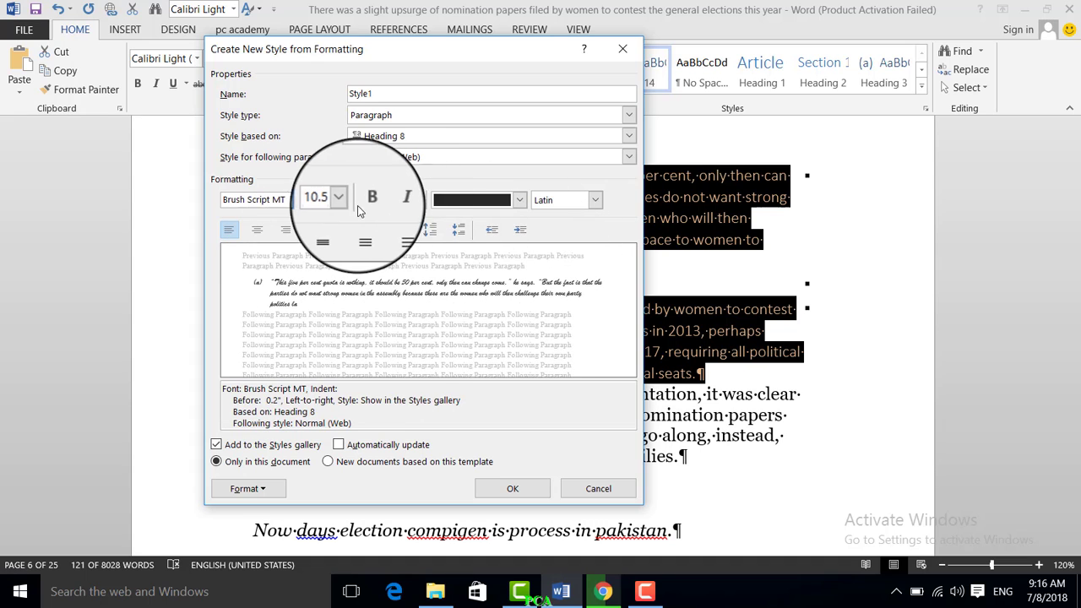
left_click(345, 200)
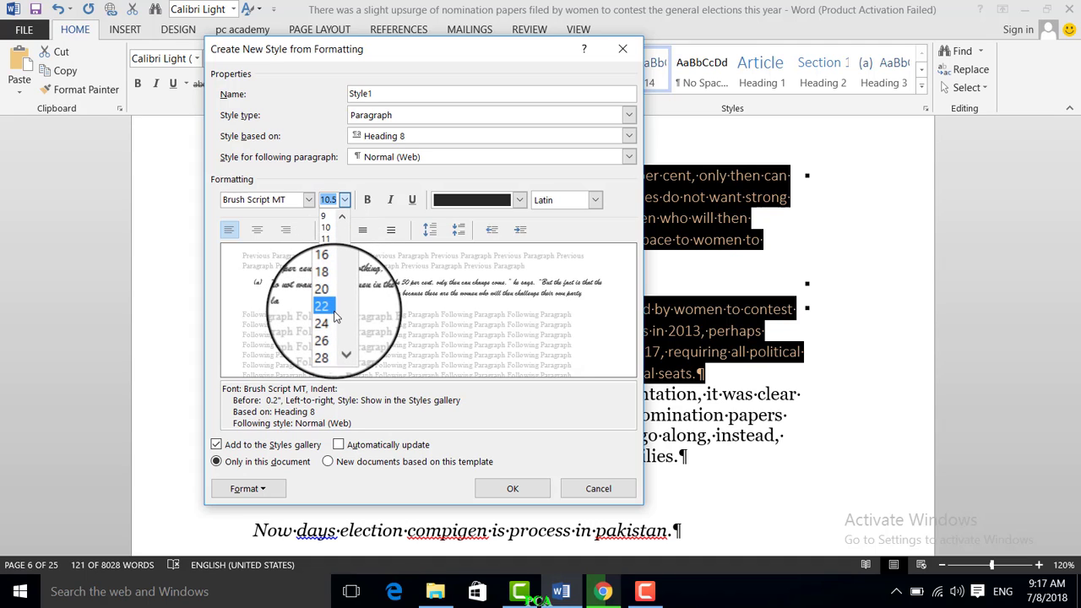
left_click(322, 305)
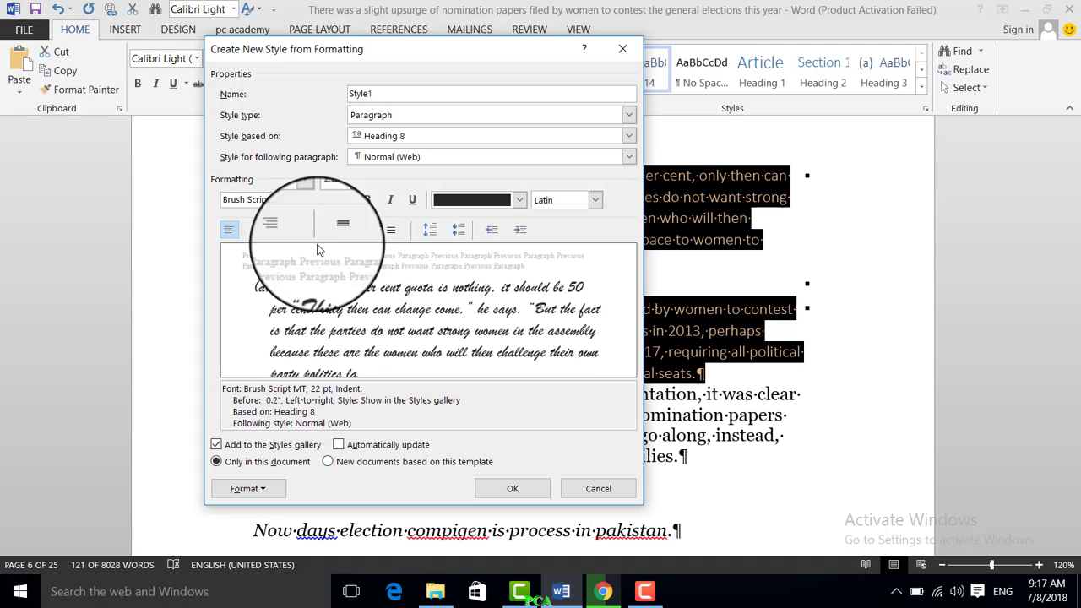
Step: Try the bold, italic and underline options on the new style and keep only bold turned on
left_click(371, 206)
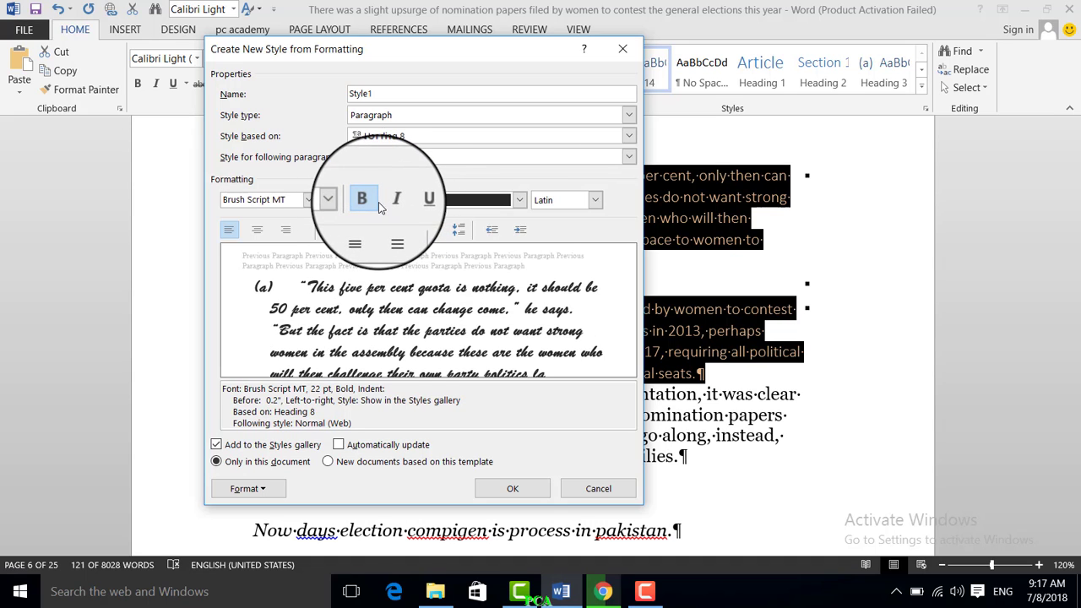
left_click(372, 202)
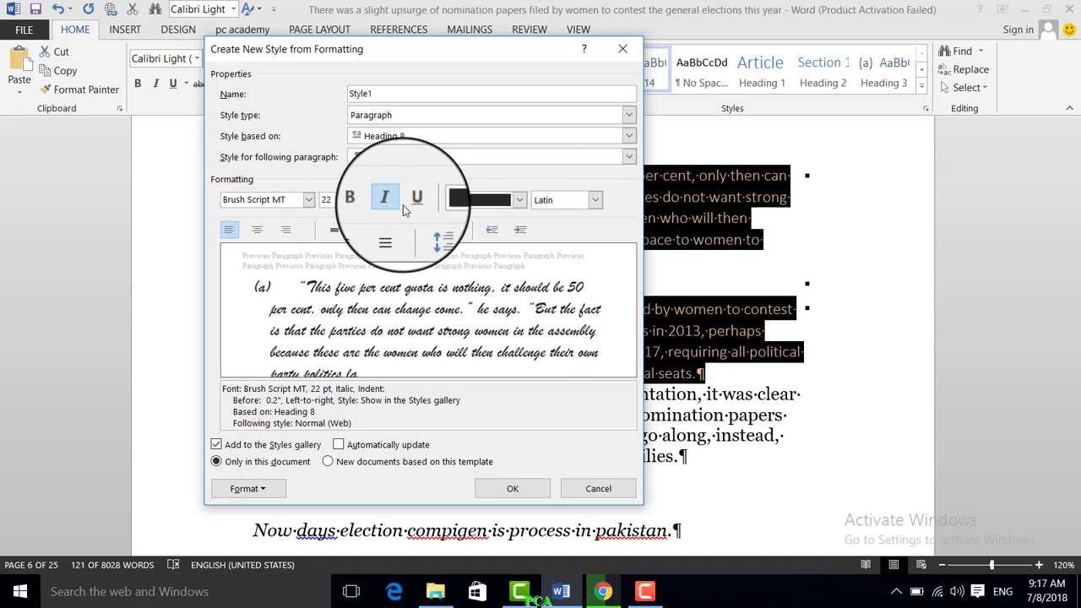
left_click(371, 203)
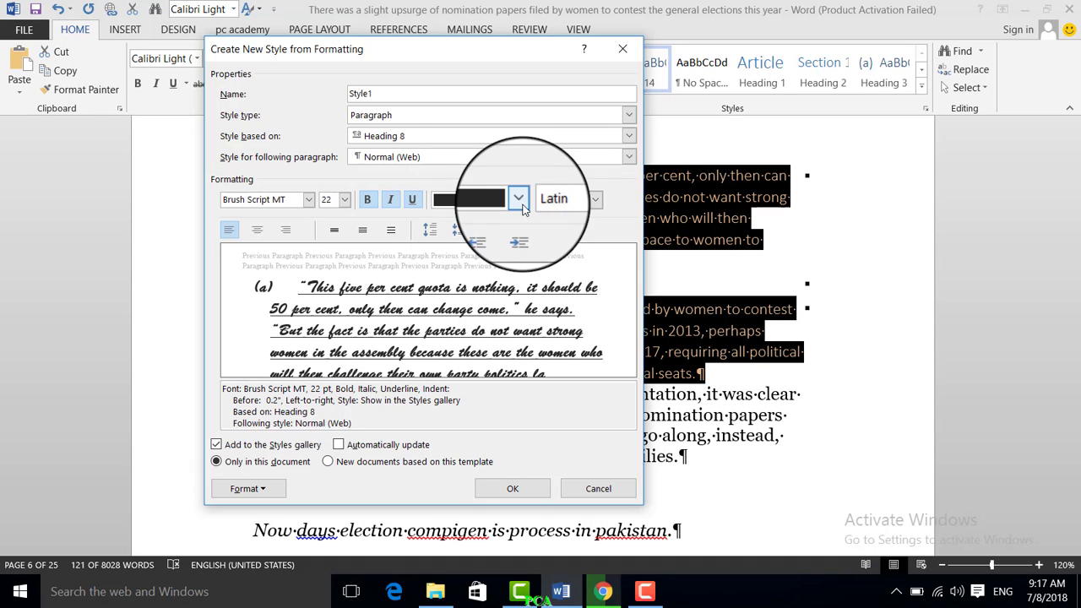
left_click(411, 201)
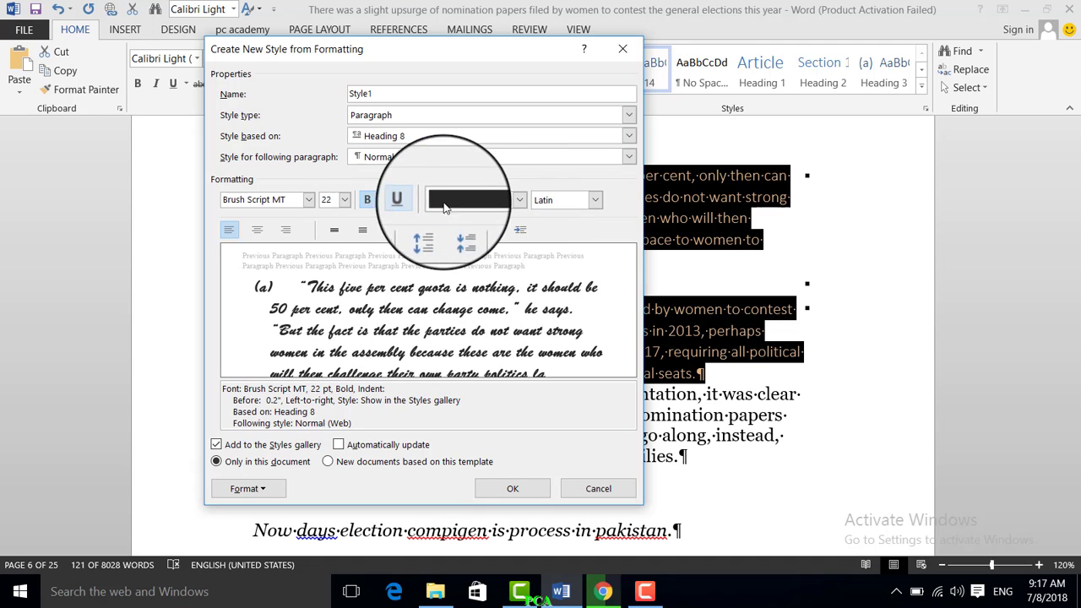
Step: Set the new style's font color to Red and apply its font formatting to all scripts
left_click(519, 201)
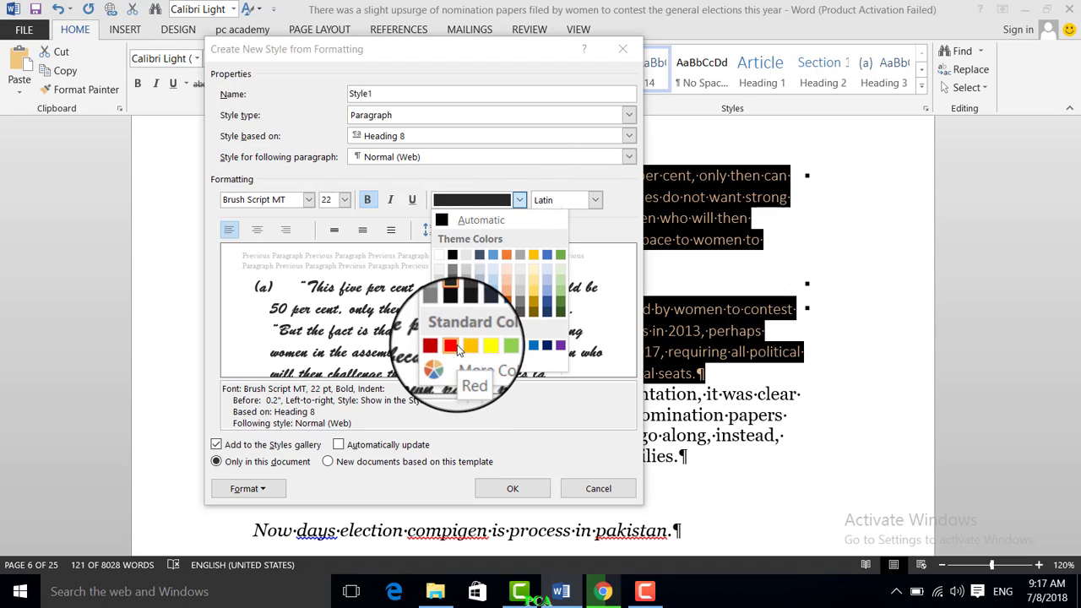
left_click(458, 346)
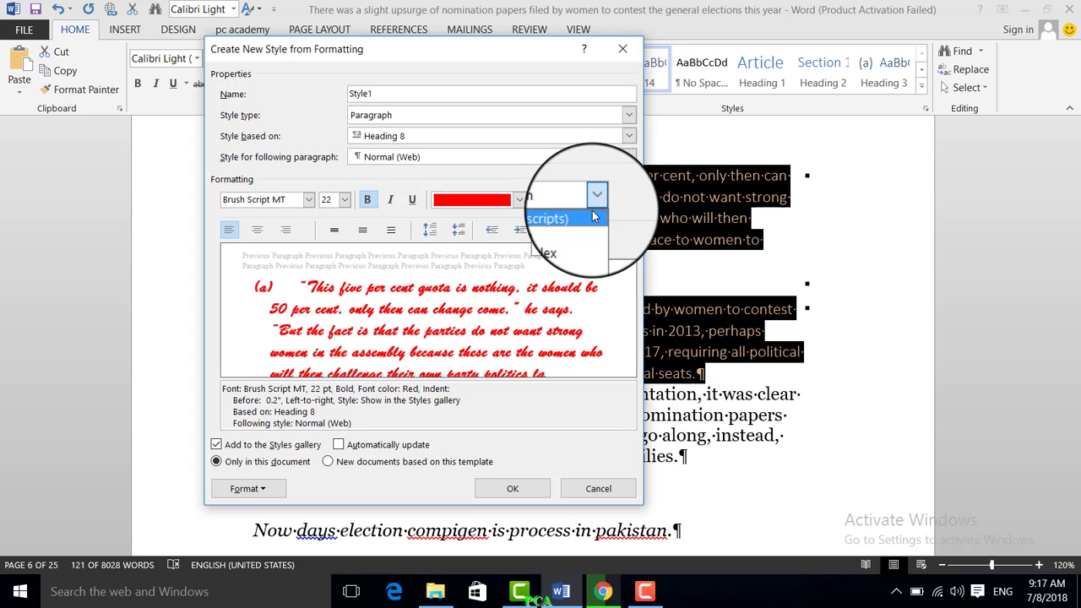
left_click(594, 218)
left_click(592, 207)
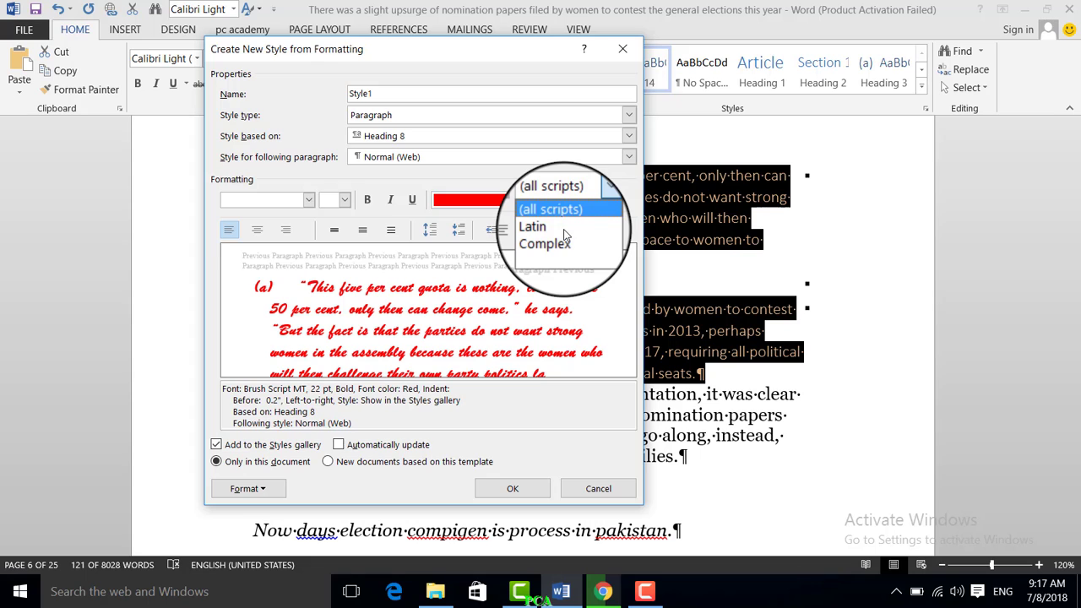
left_click(565, 208)
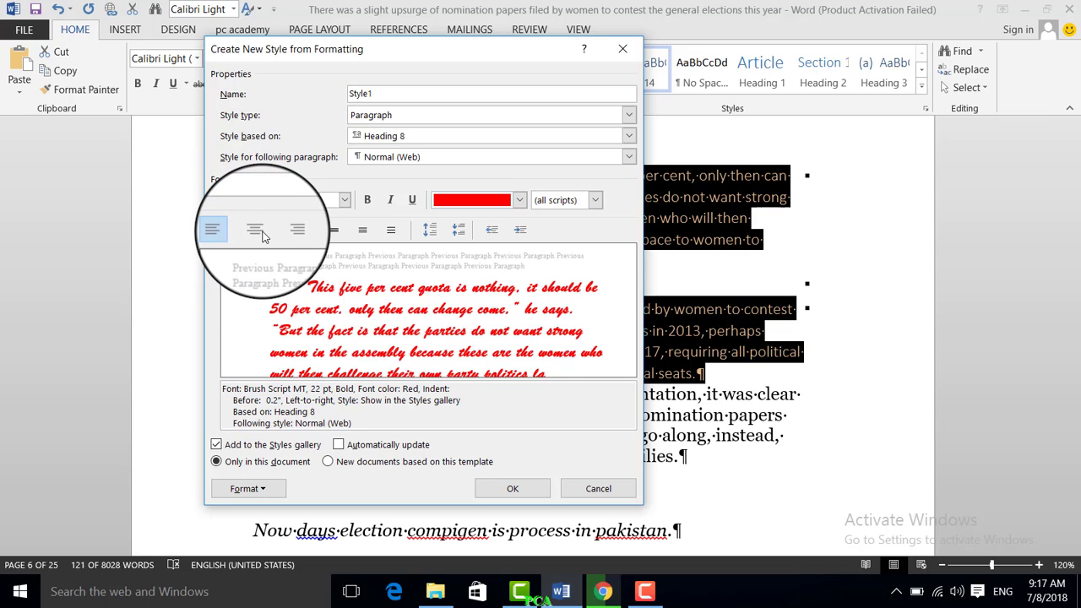
Step: Try centered alignment for the new style, keep left alignment with single line spacing, and create Style1
left_click(259, 231)
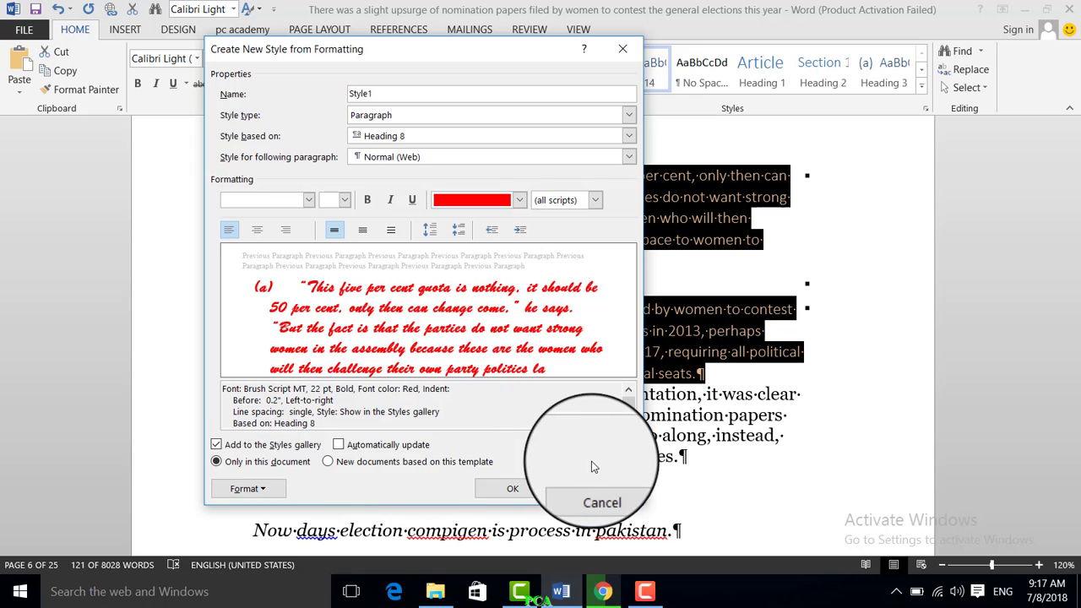
left_click(544, 492)
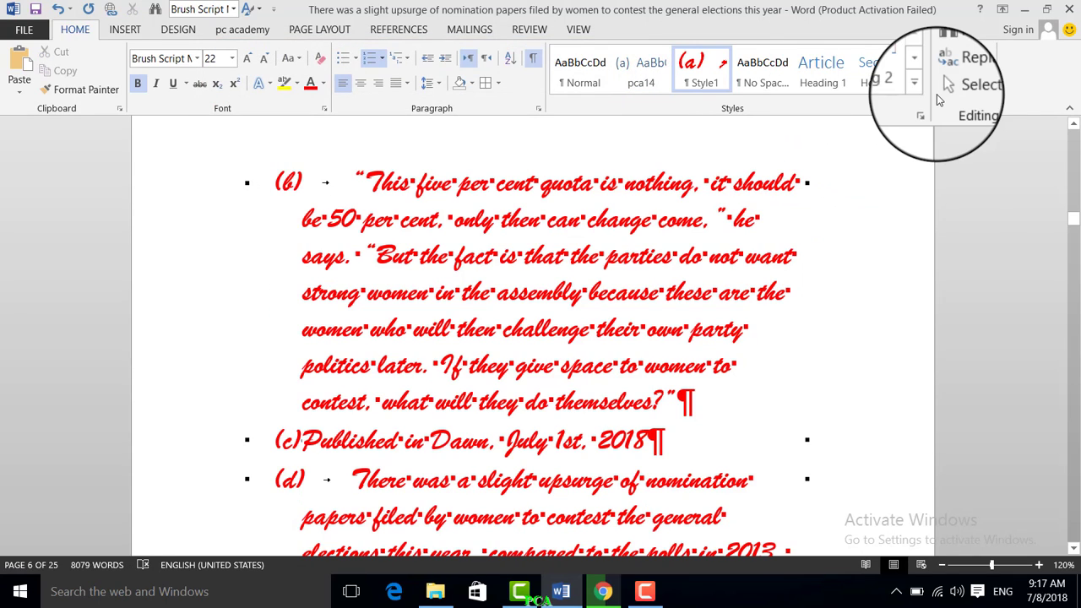
Step: Apply Style1 to the paragraphs from "The women who are encouraged" through the one beginning "Talking about contesting"
left_click(922, 84)
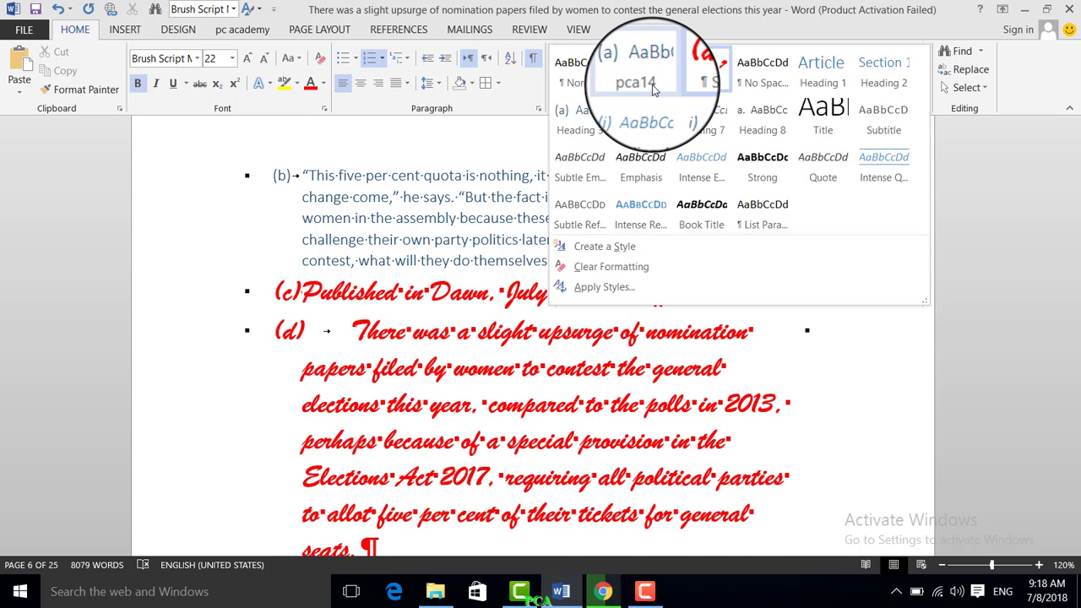
scroll(337, 439, "down", 5)
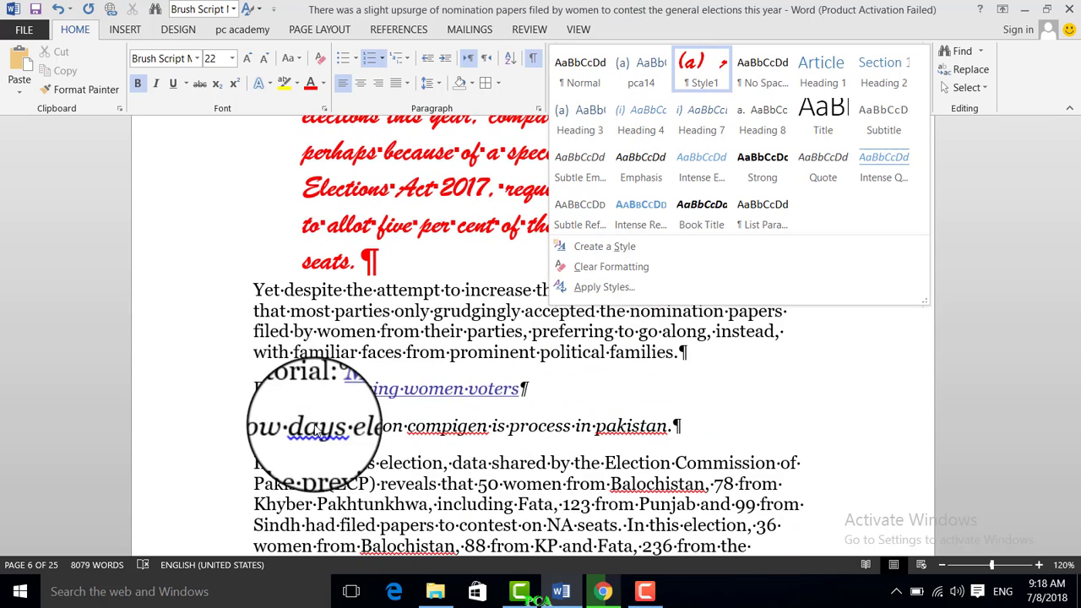
scroll(234, 398, "down", 20)
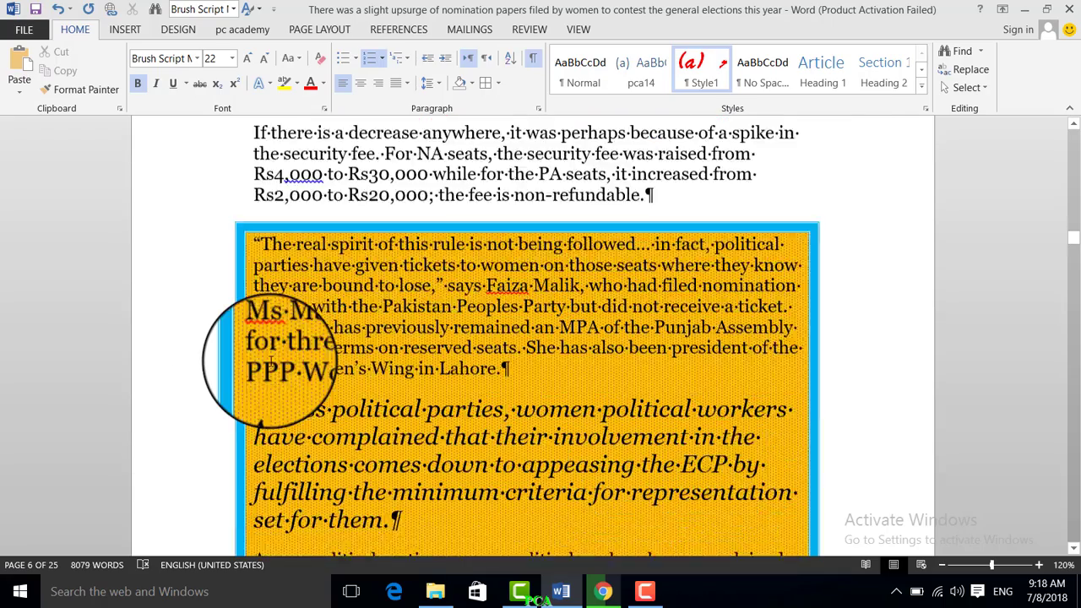
scroll(270, 363, "up", 3)
scroll(270, 363, "down", 15)
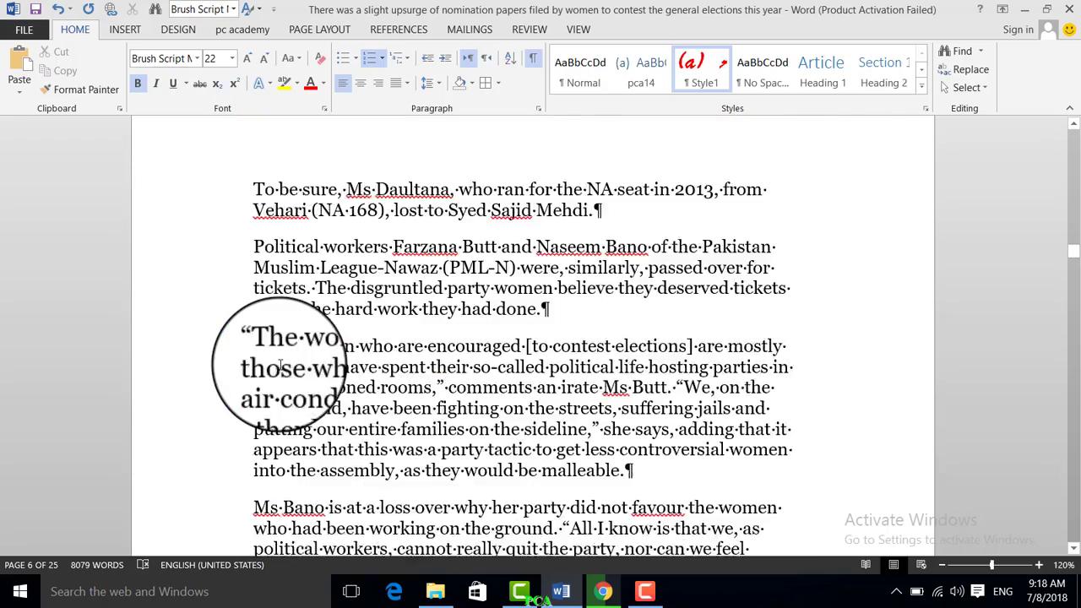
scroll(280, 365, "down", 2)
left_click_drag(253, 252, 514, 207)
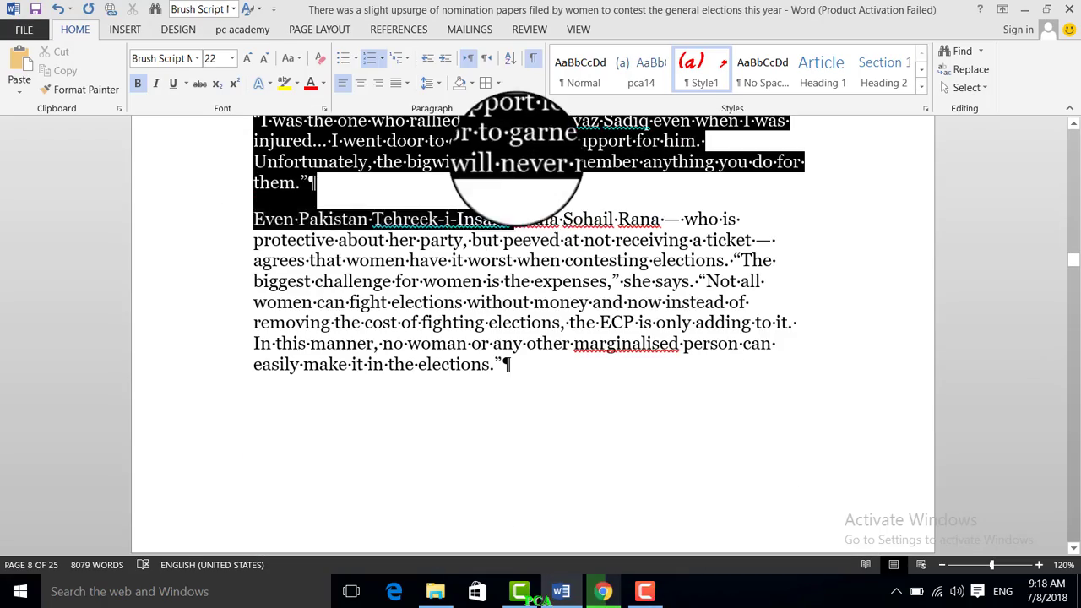
left_click_drag(516, 161, 575, 161)
scroll(583, 245, "up", 8)
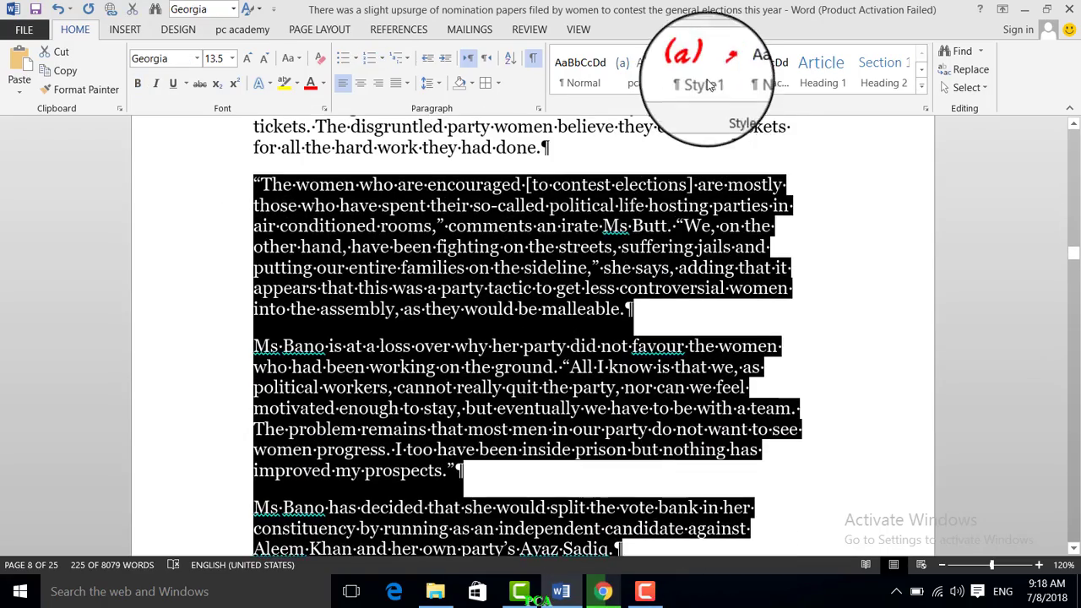
left_click(708, 84)
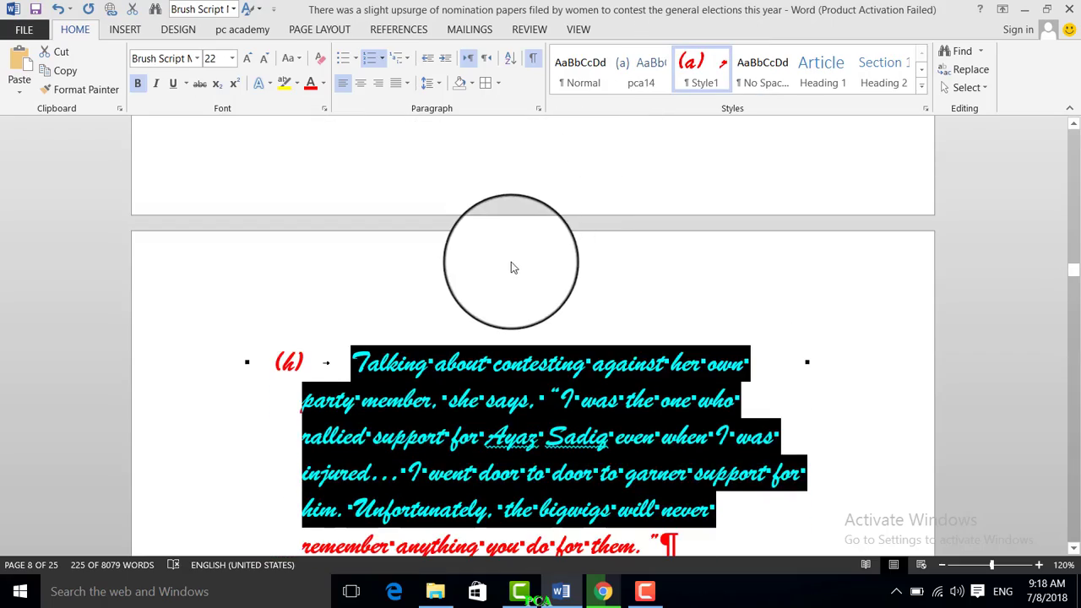
scroll(511, 267, "down", 6)
scroll(509, 267, "up", 7)
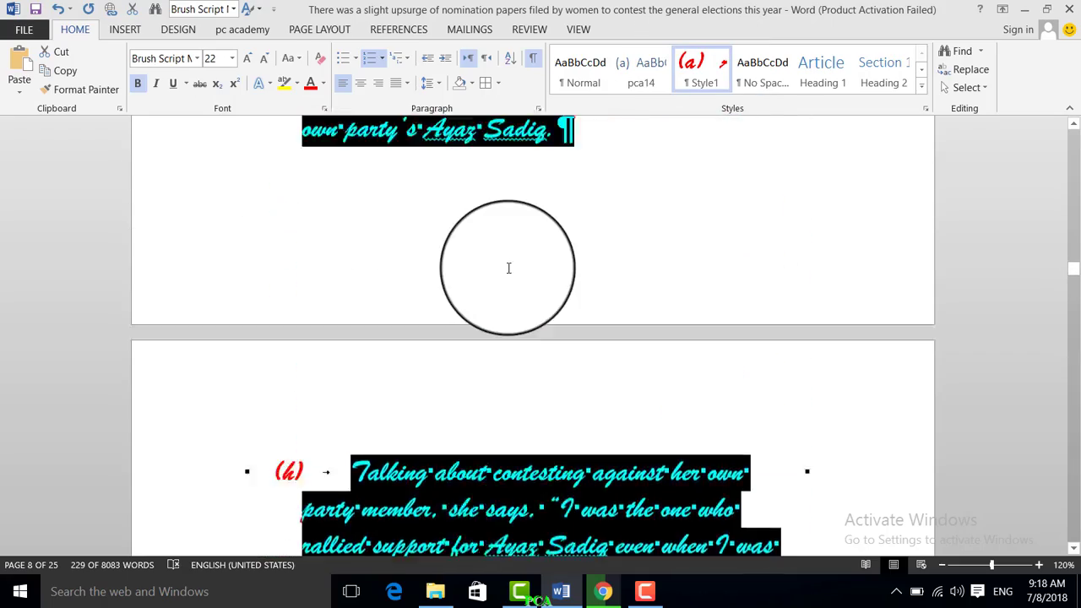
scroll(508, 268, "up", 4)
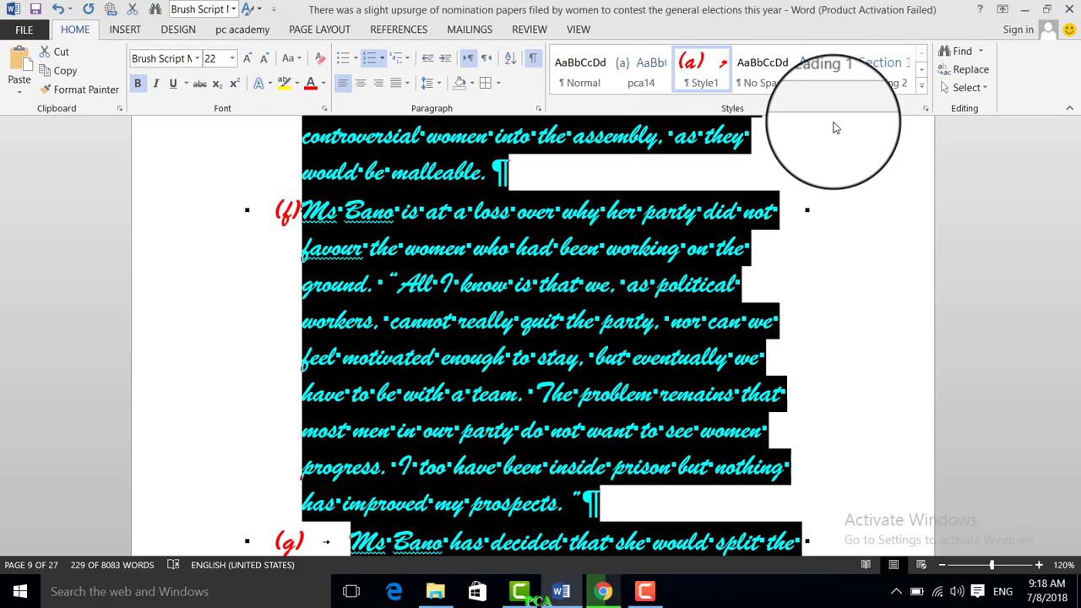
Step: Open Find and Replace and search for "muslim", continuing the search through the rest of the document
scroll(833, 127, "down", 10)
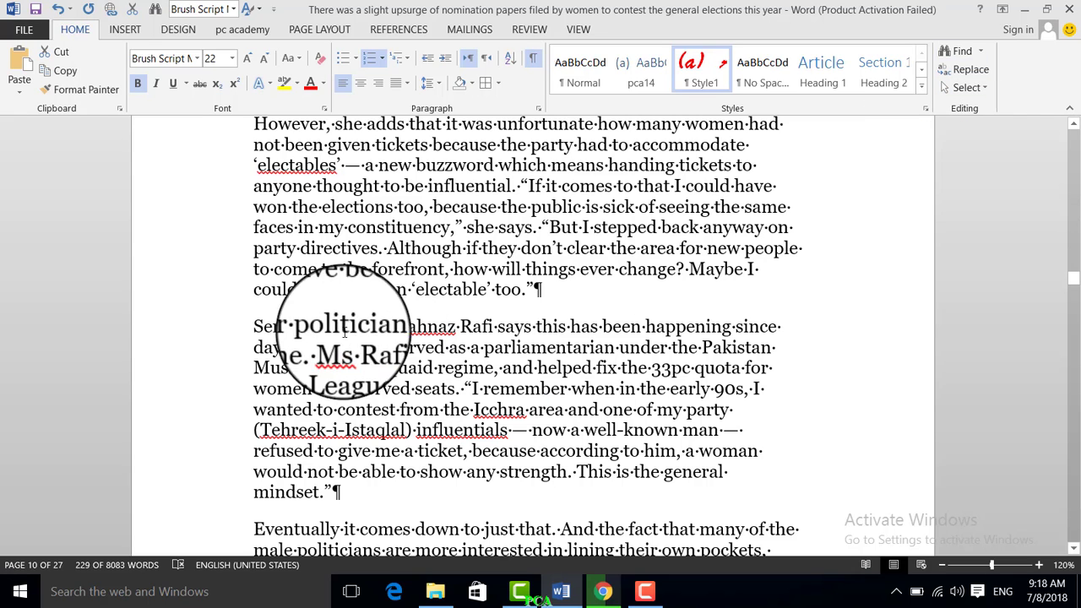
left_click(980, 61)
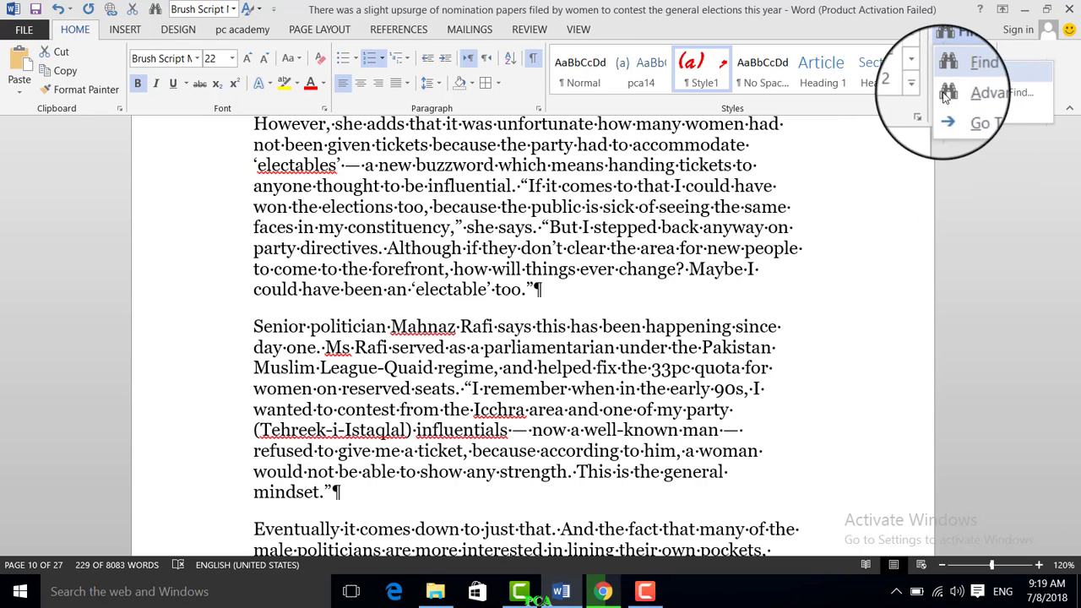
left_click(947, 74)
left_click(353, 216)
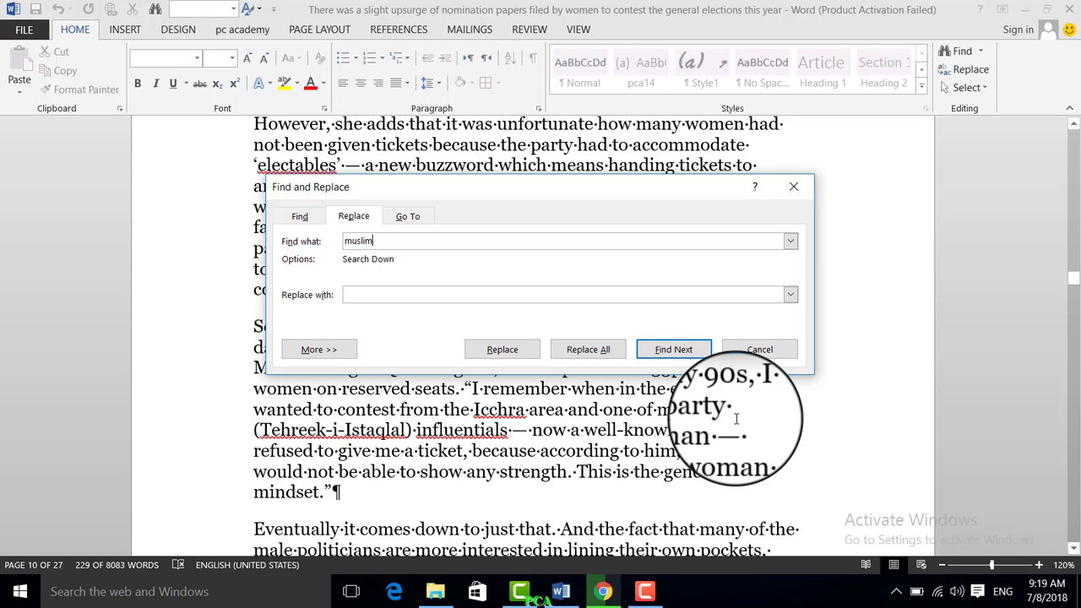
left_click(680, 349)
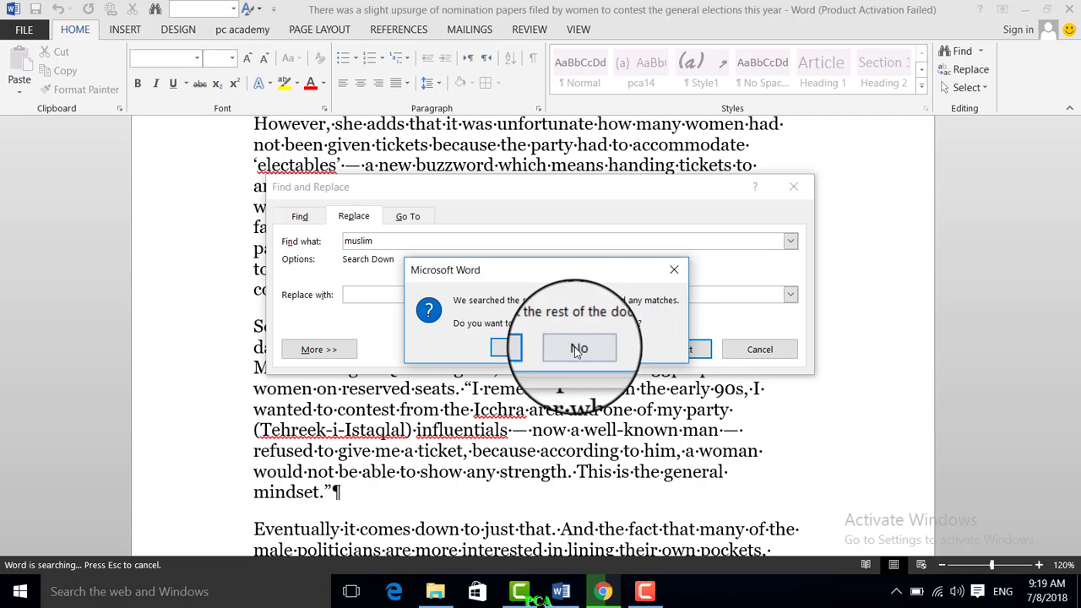
left_click(510, 348)
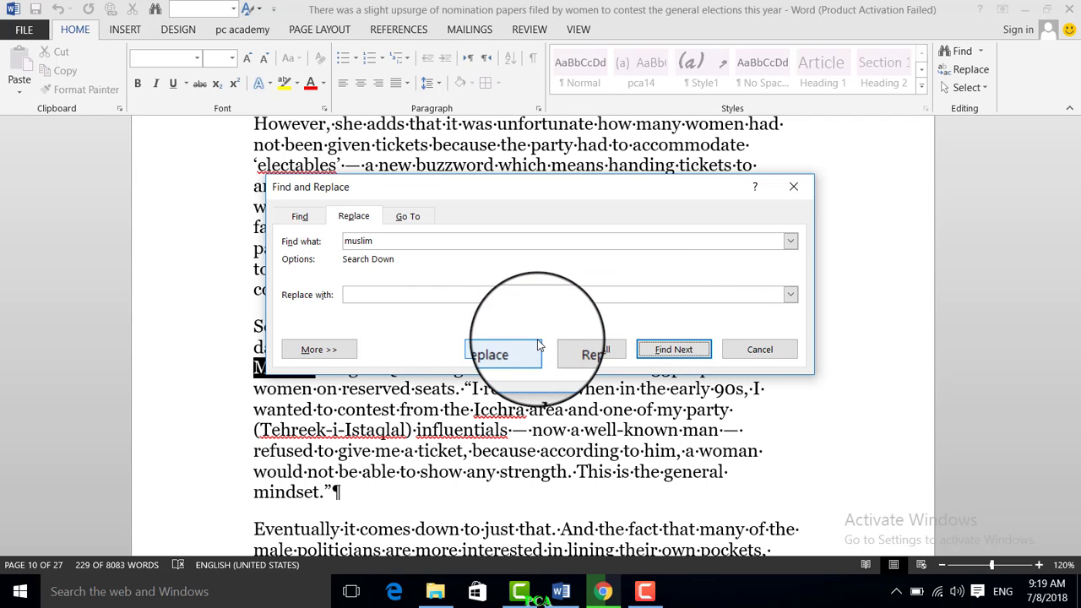
Step: Replace the found occurrences of "muslim" one by one with "qaf league", moving the dialog clear of the match
left_click_drag(585, 187, 792, 185)
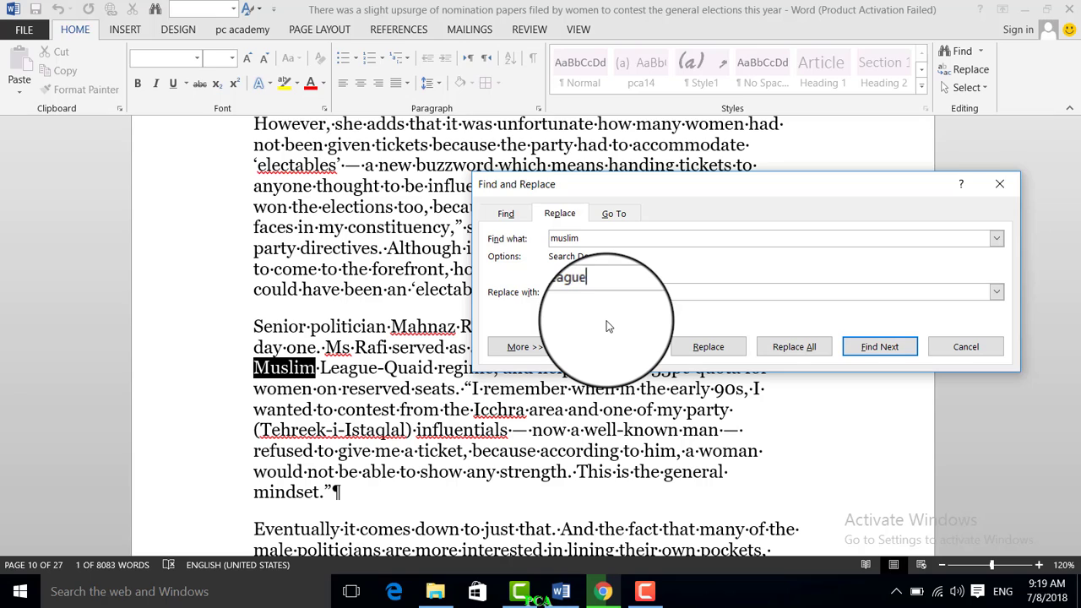
left_click(719, 351)
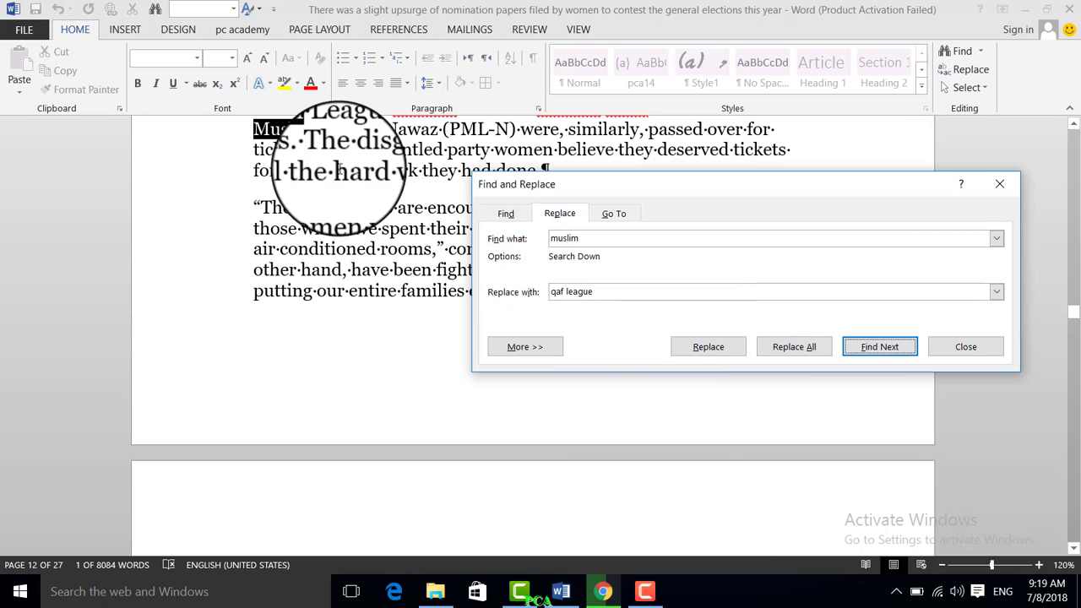
left_click(723, 347)
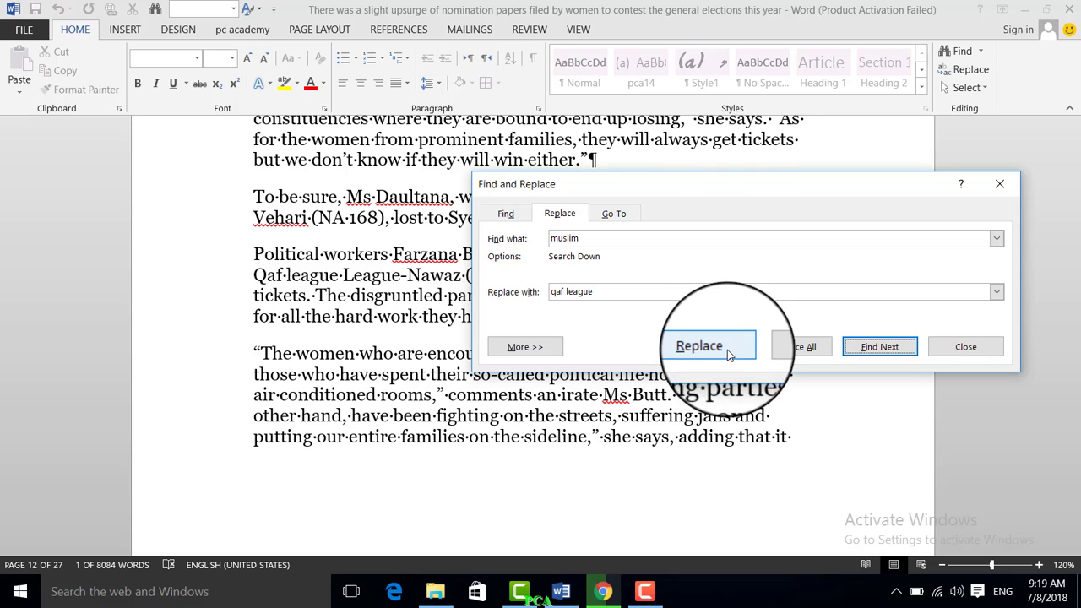
left_click(727, 350)
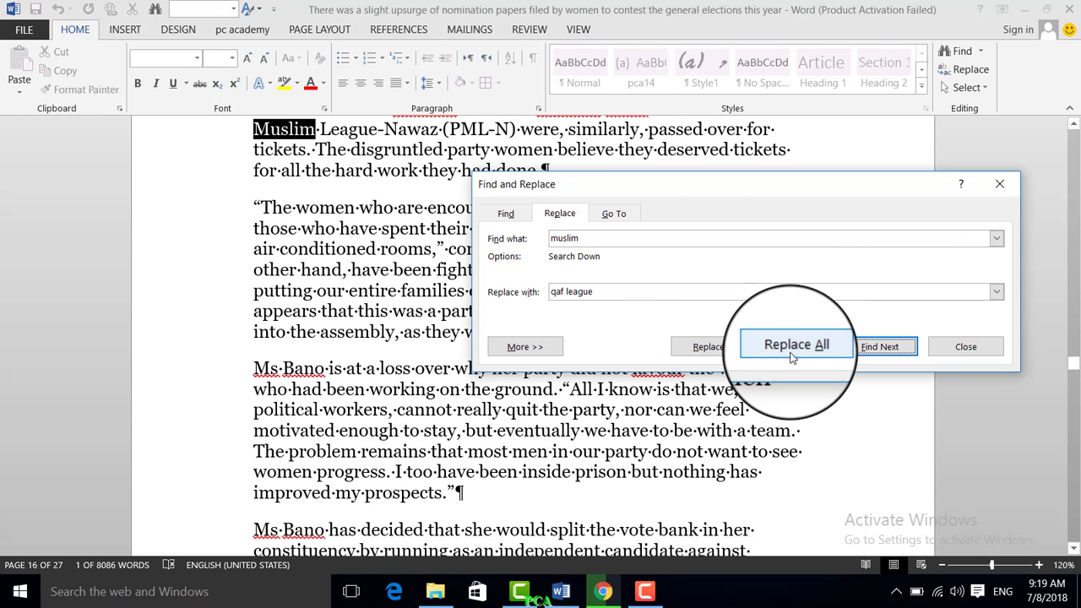
Step: Replace all remaining occurrences of "muslim" with "qaf league", searching from the beginning too, and close Find and Replace
left_click(797, 348)
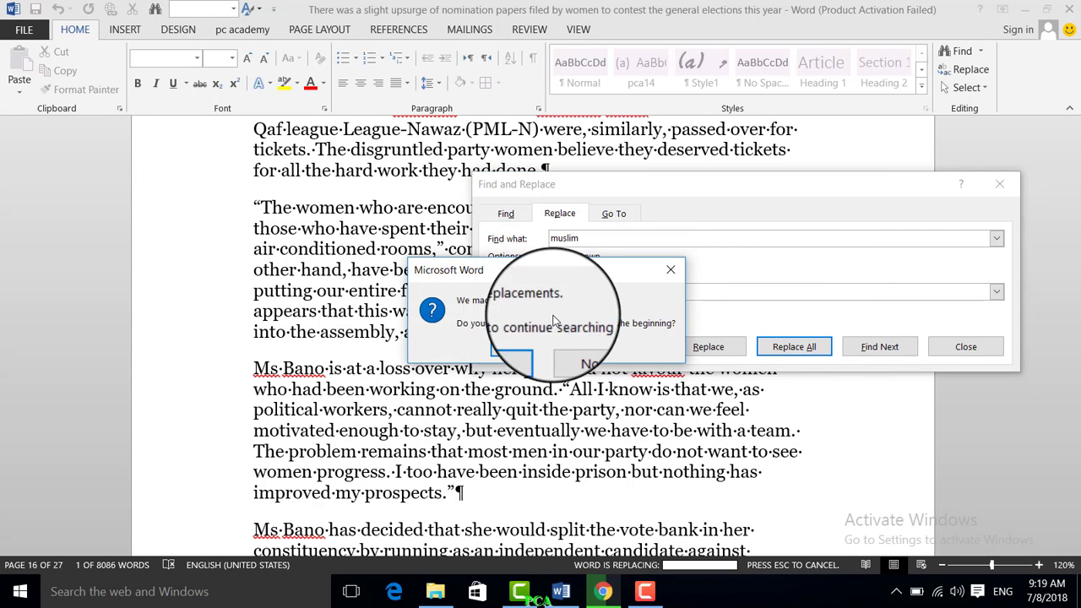
left_click(514, 347)
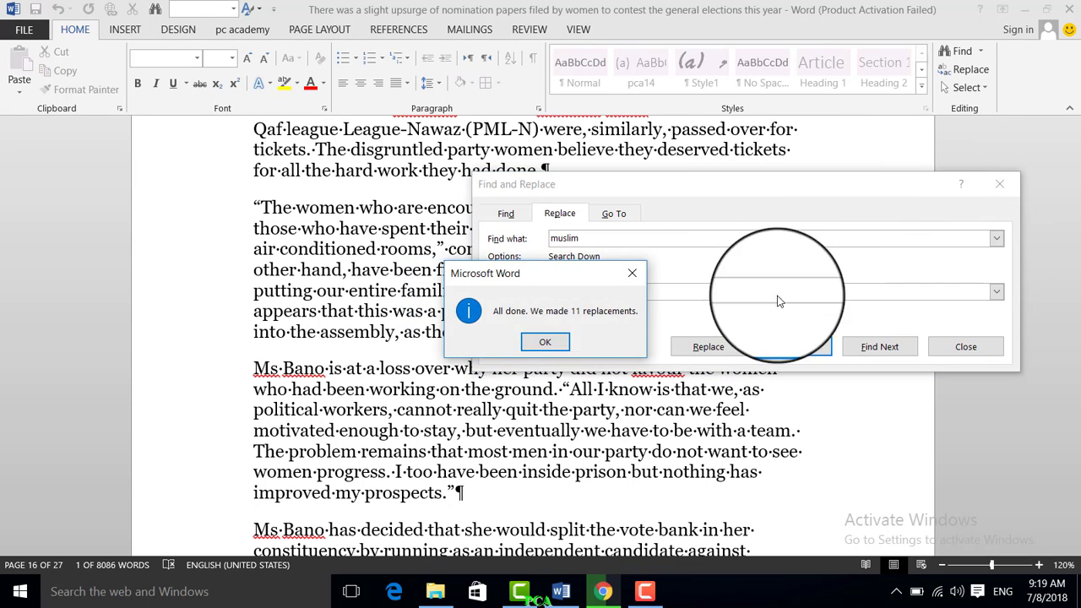
left_click(545, 344)
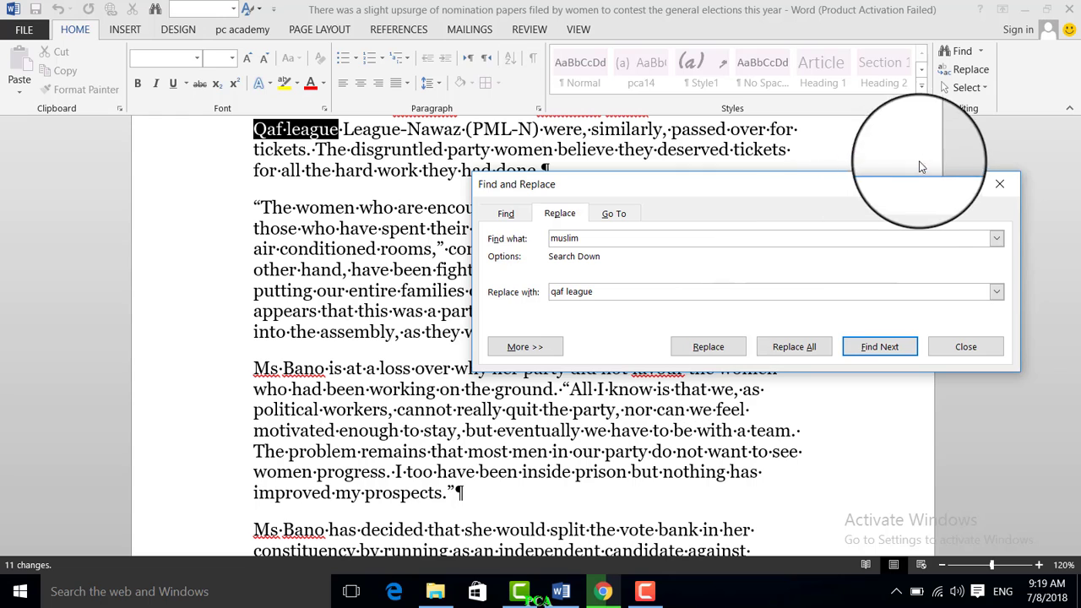
left_click(1004, 197)
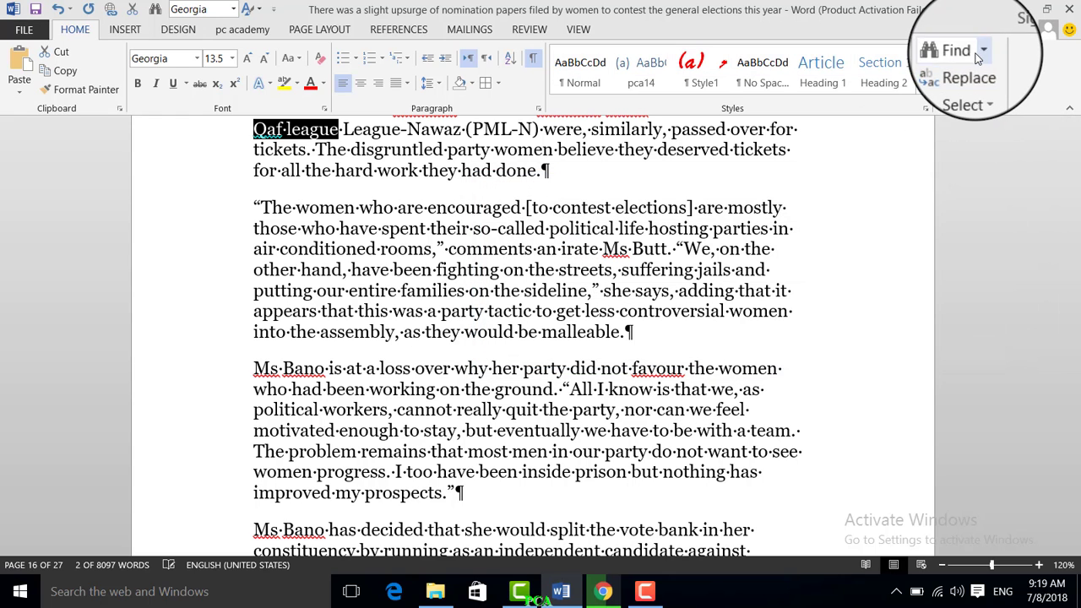
Step: Search the document for "Qaf league" and open the Go To options of Find and Replace
left_click(963, 53)
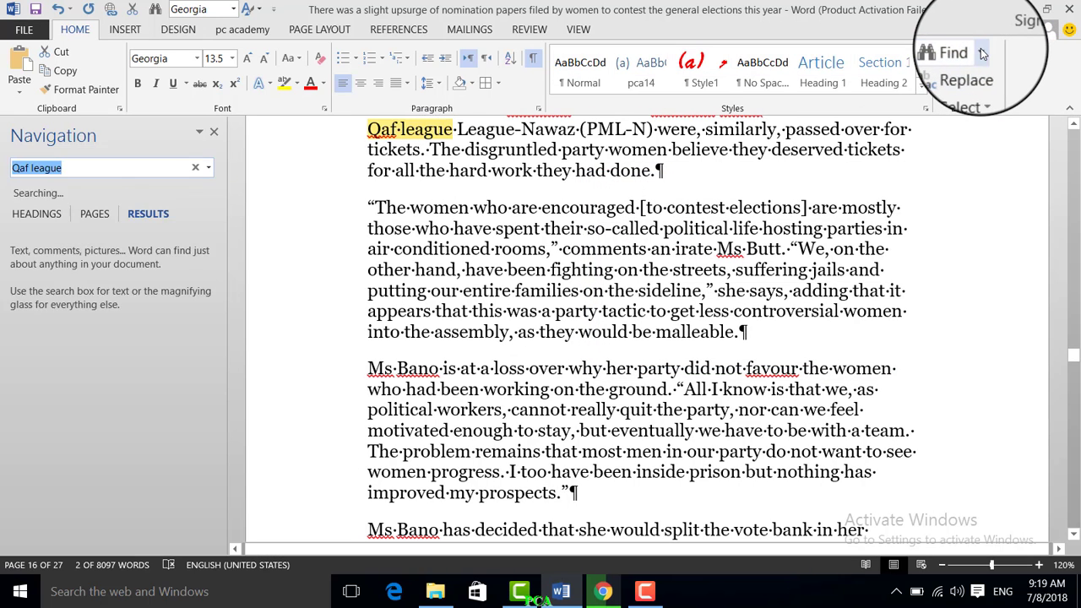
left_click(979, 51)
left_click(970, 76)
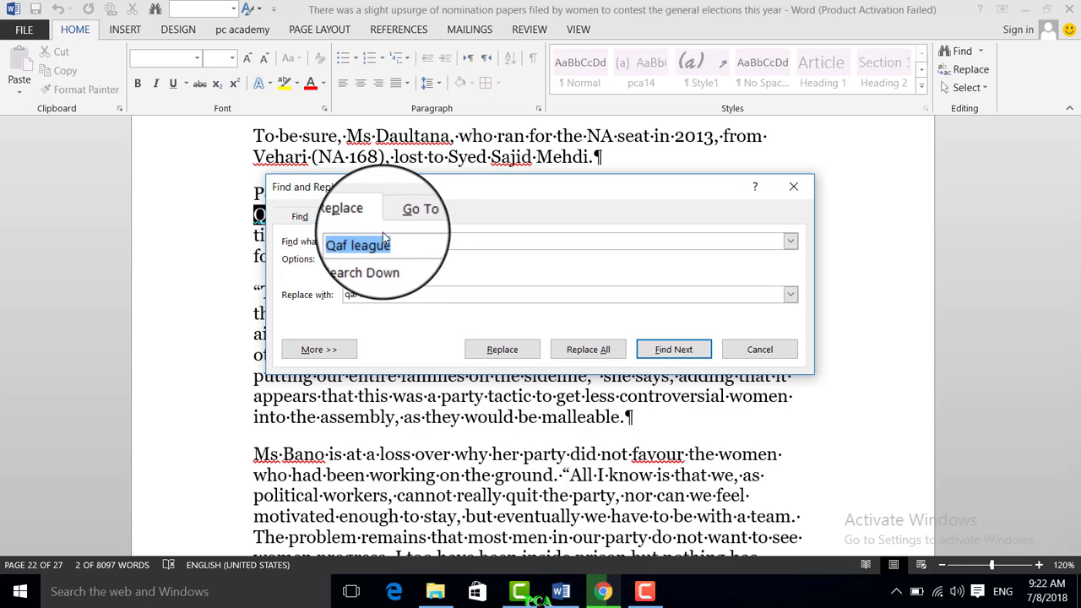
left_click(403, 217)
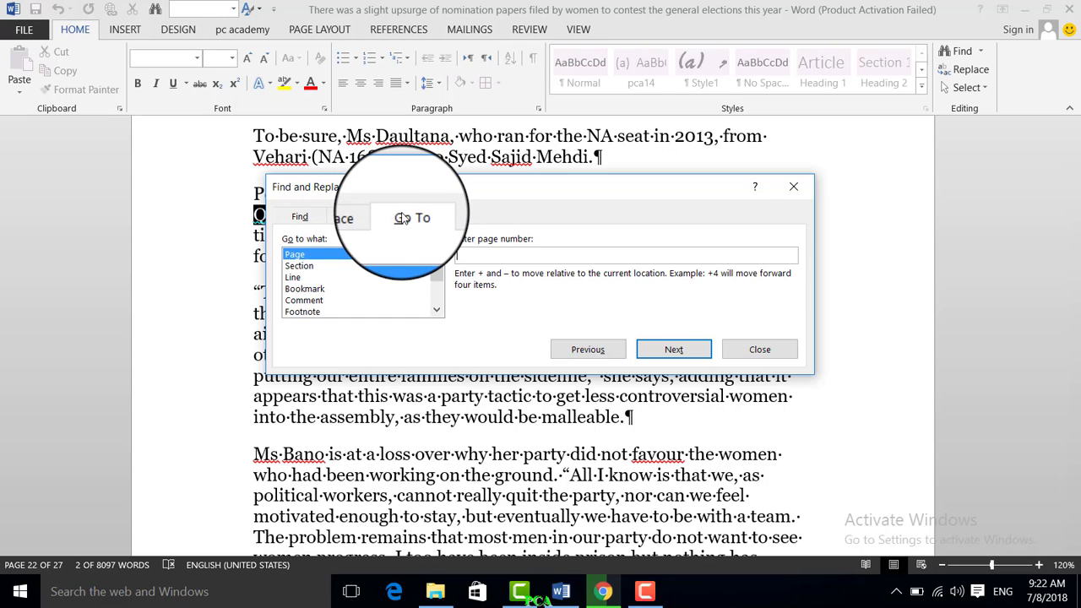
Step: Look through the Line, Bookmark, Comment and Footnote targets for Go To, trying to jump to an unnamed bookmark
left_click(301, 277)
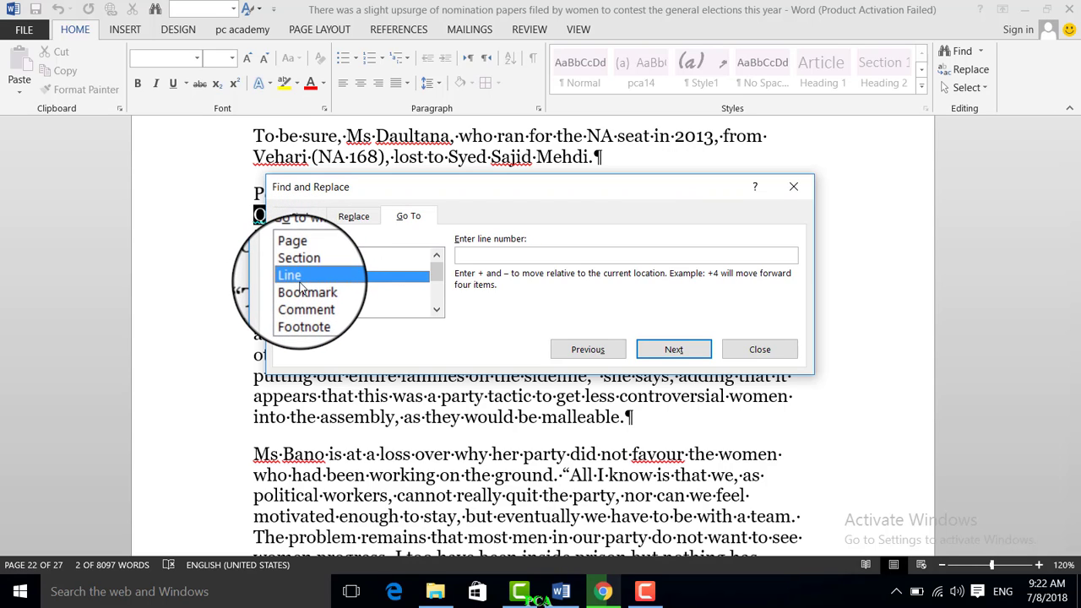
left_click(302, 289)
key("Return")
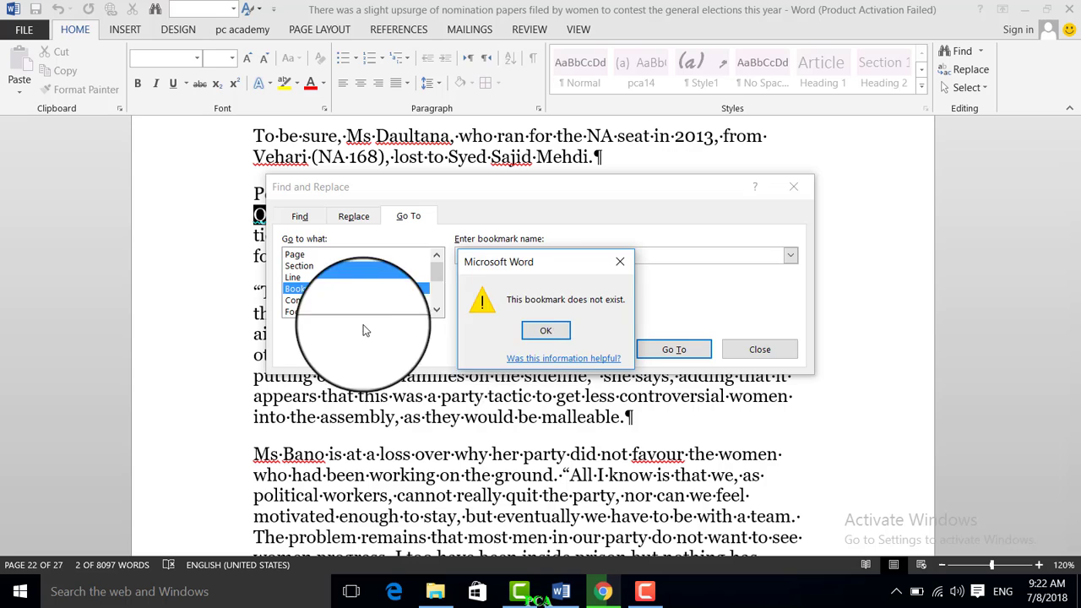
left_click(547, 332)
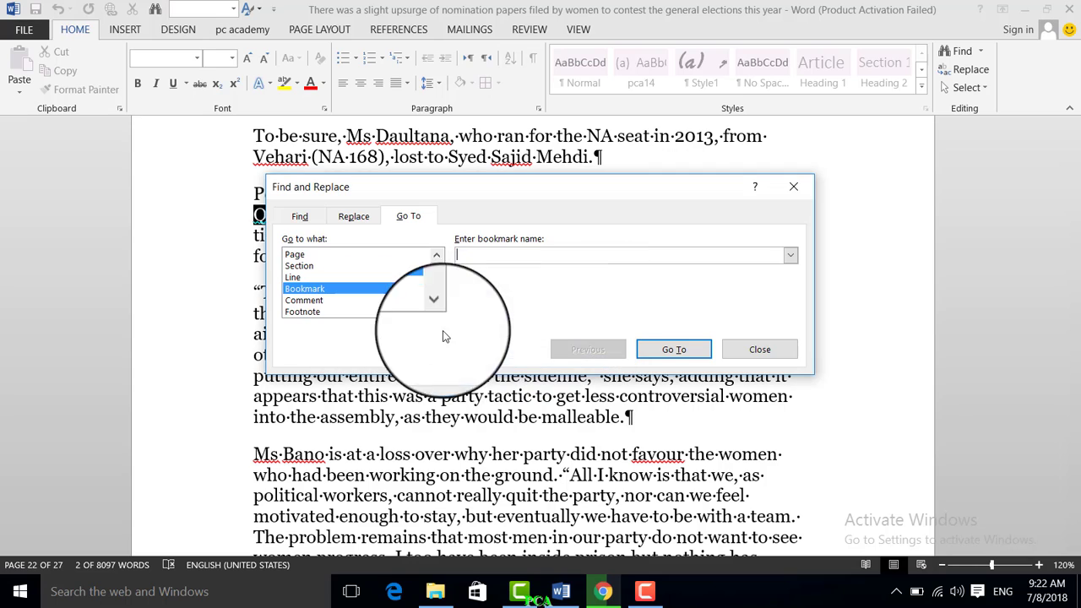
left_click(304, 301)
left_click(303, 311)
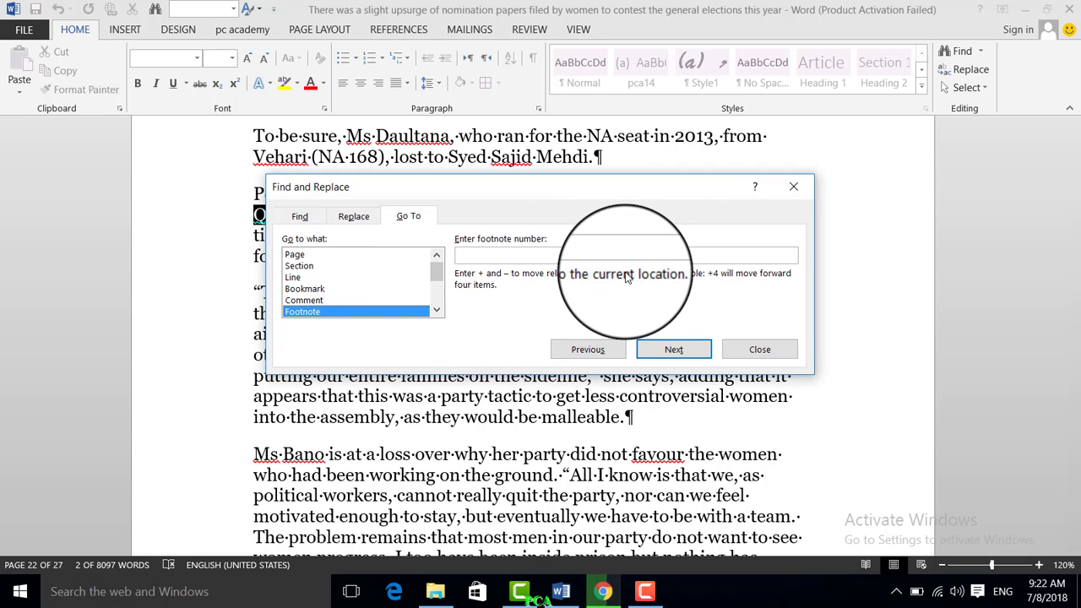
Step: Set the Go To target to Page and jump to page 5 of the document
left_click(353, 217)
left_click(402, 217)
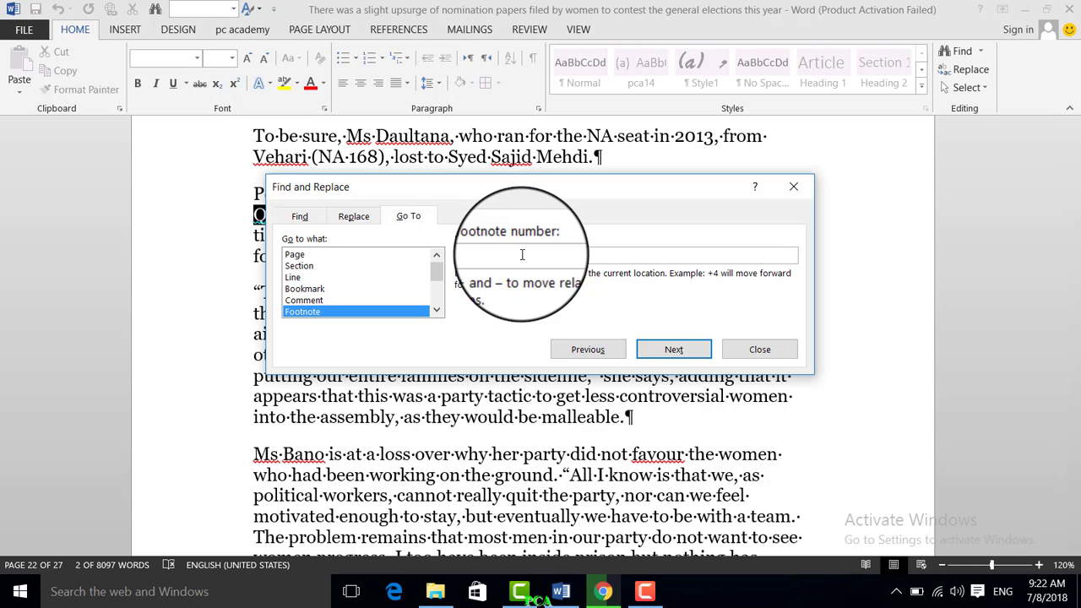
left_click(308, 254)
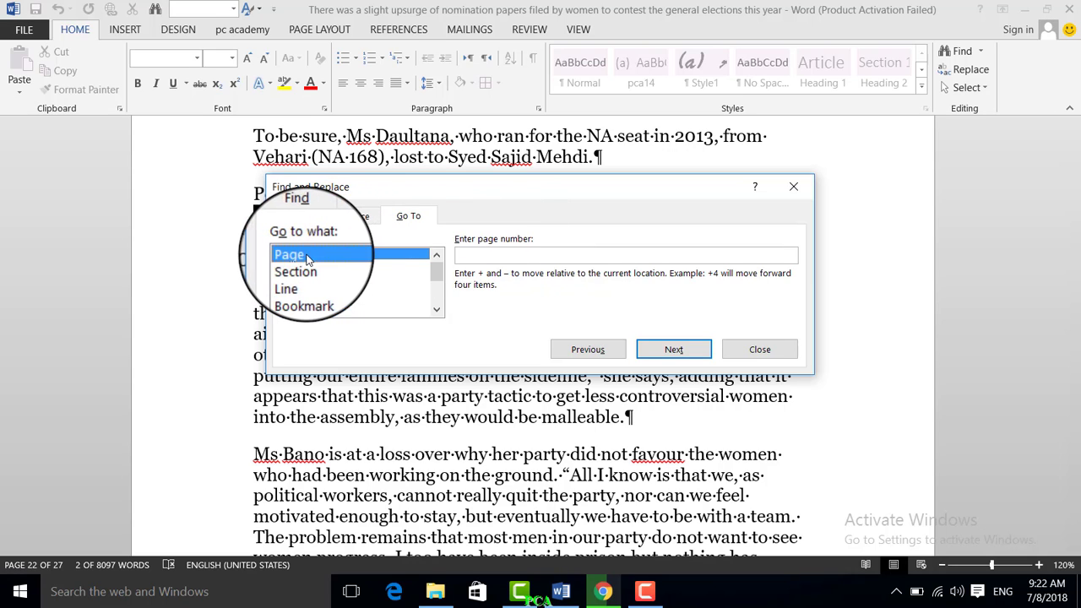
left_click(474, 258)
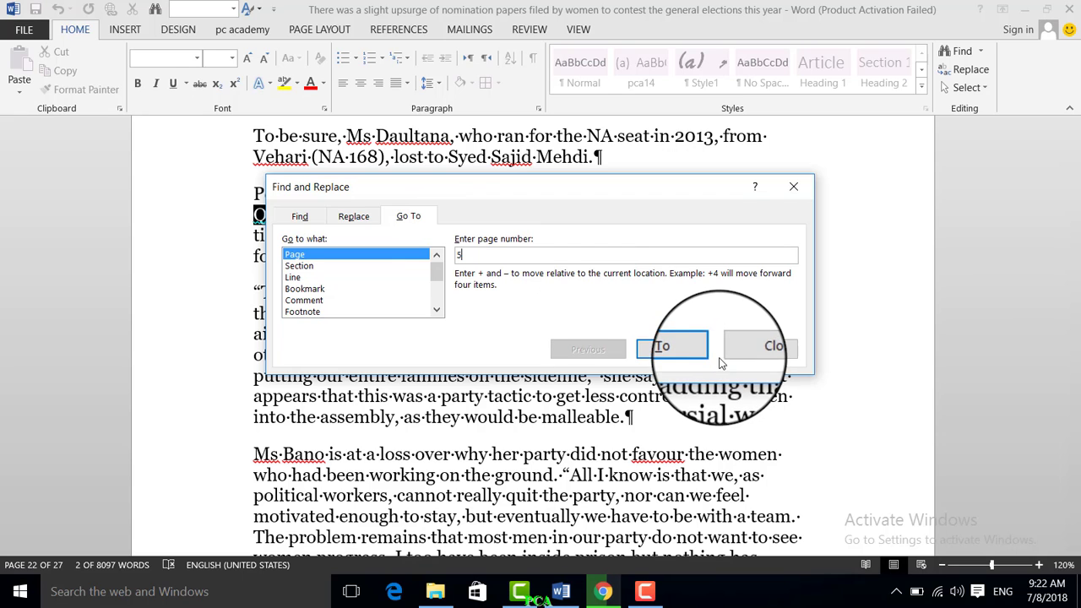
left_click(674, 349)
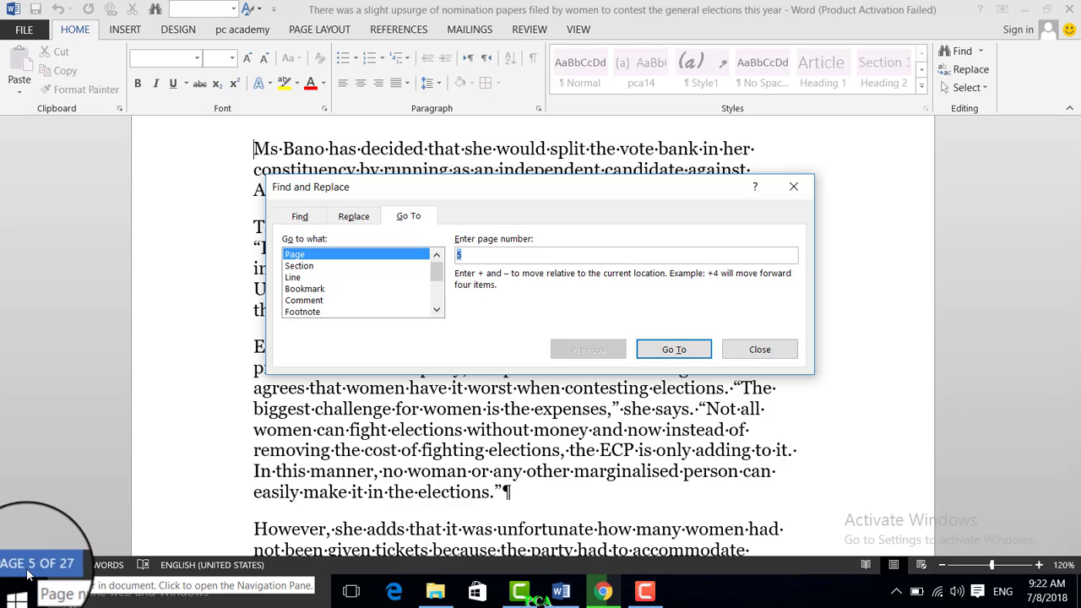
Step: Switch the Go To target to Line and jump to line 6
left_click(320, 266)
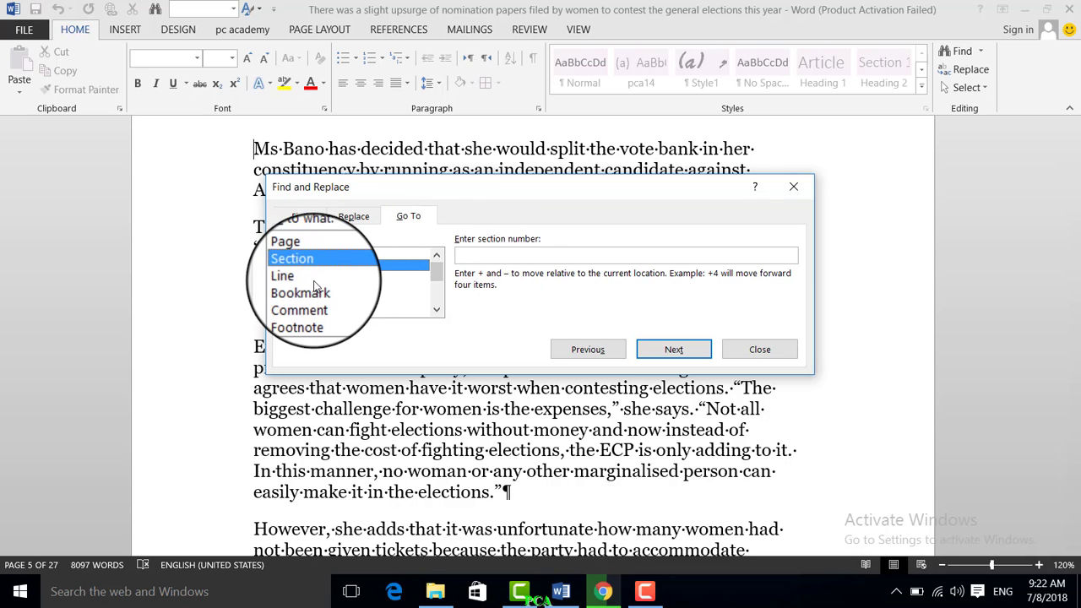
left_click(309, 282)
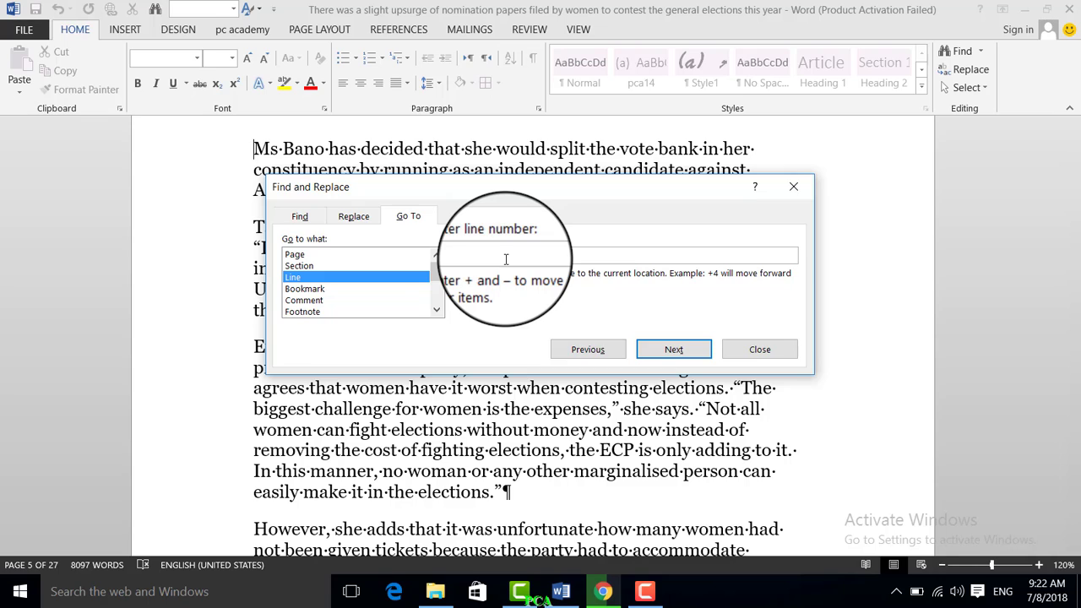
type("6")
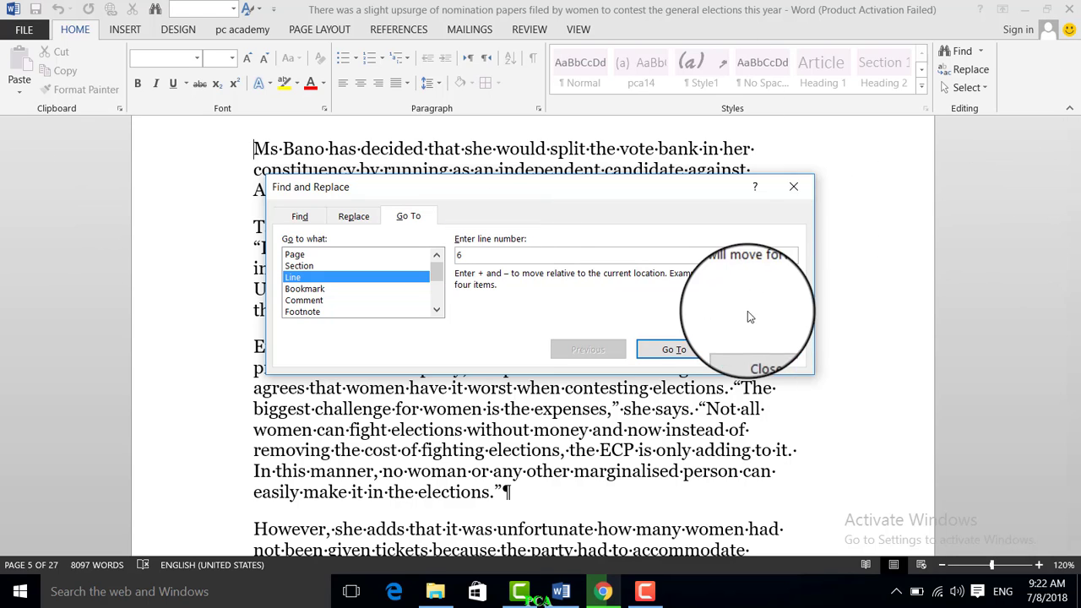
left_click(701, 350)
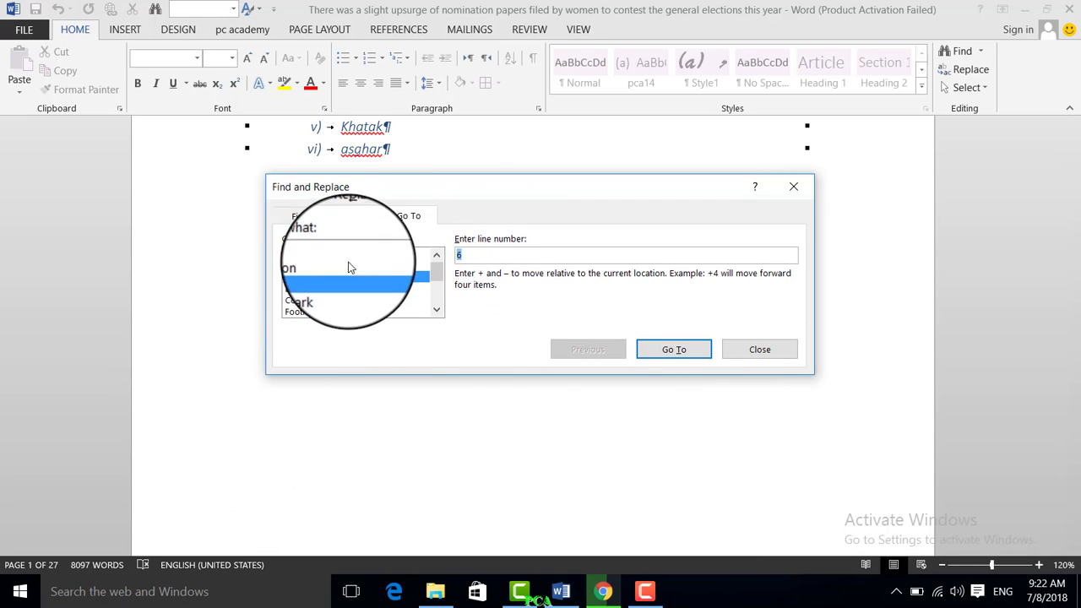
Step: Check the Find options, try Go To with "punjanb" as the line number, and move the dialog up over the page text
left_click(297, 217)
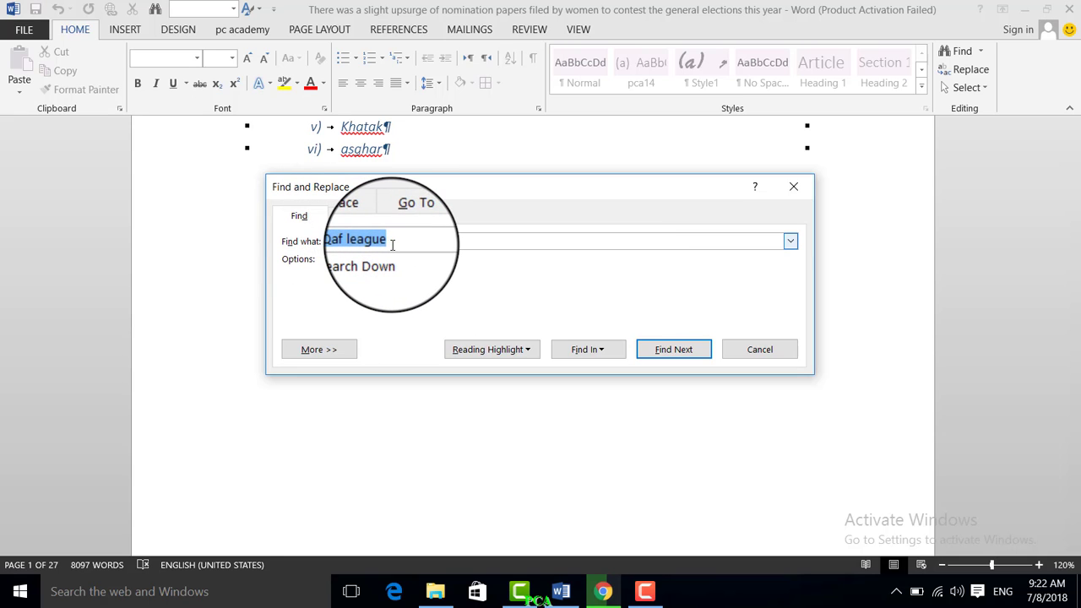
scroll(832, 210, "up", 4)
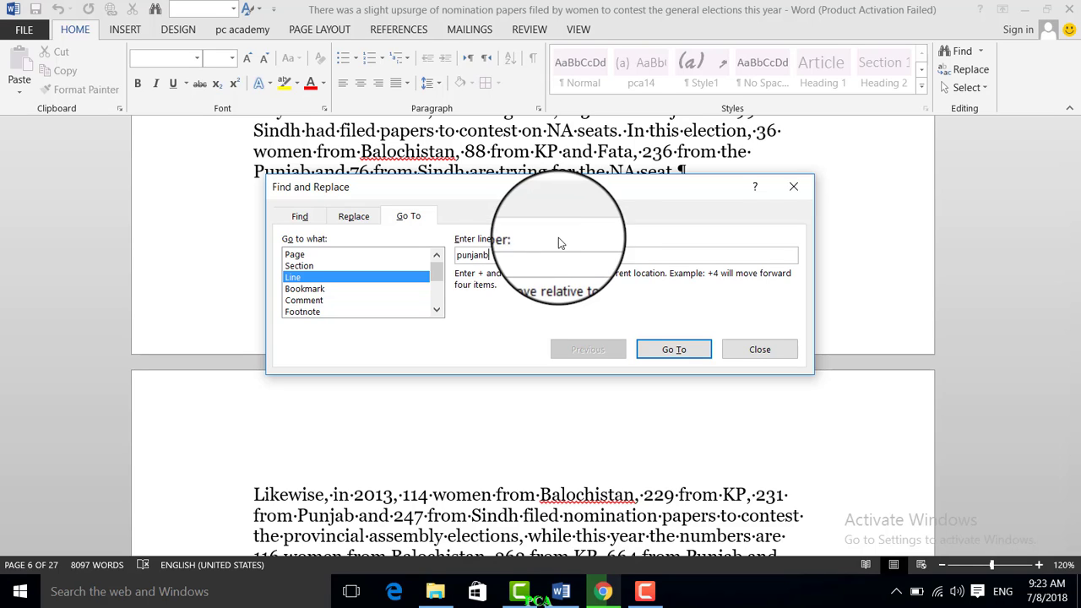
key("Return")
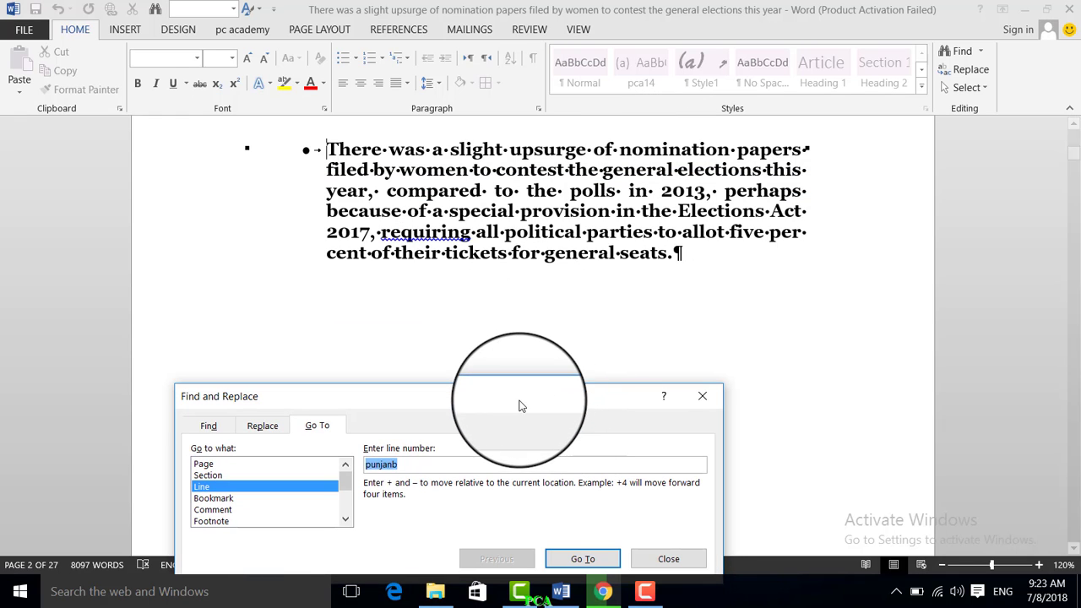
left_click_drag(519, 403, 562, 208)
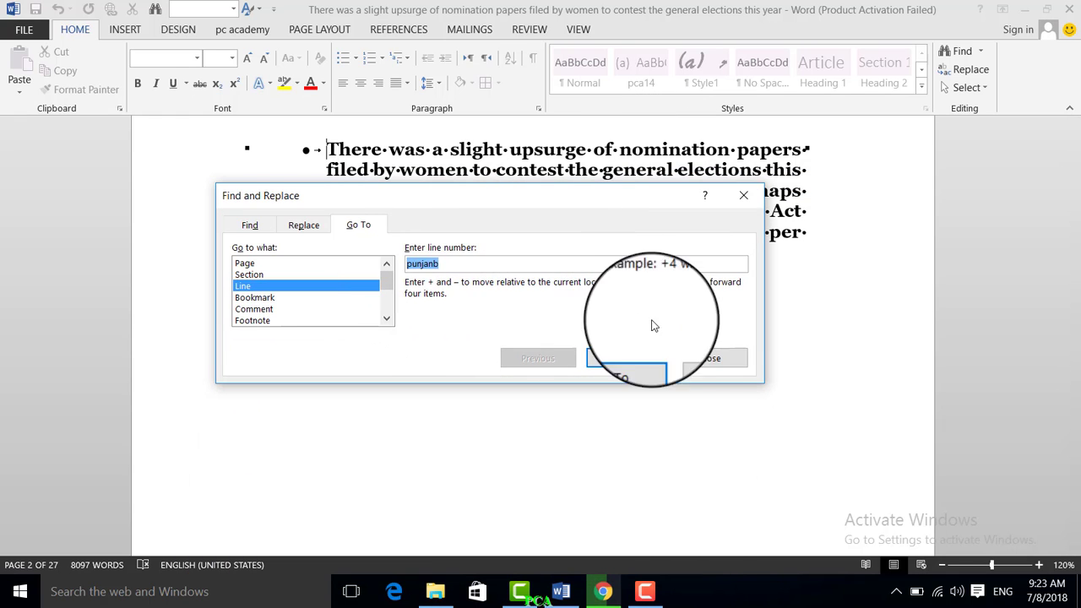